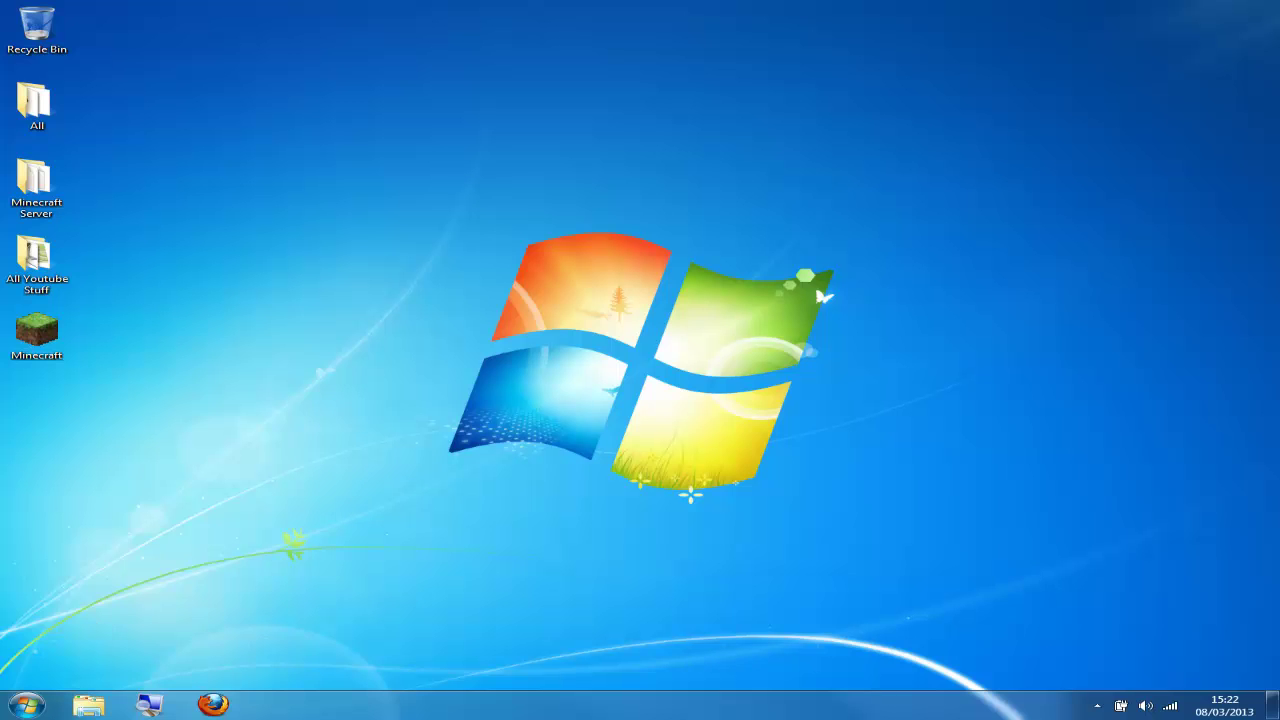
# Open the Mine-imator zip archive in the Downloads folder.
pyautogui.click(26, 705)
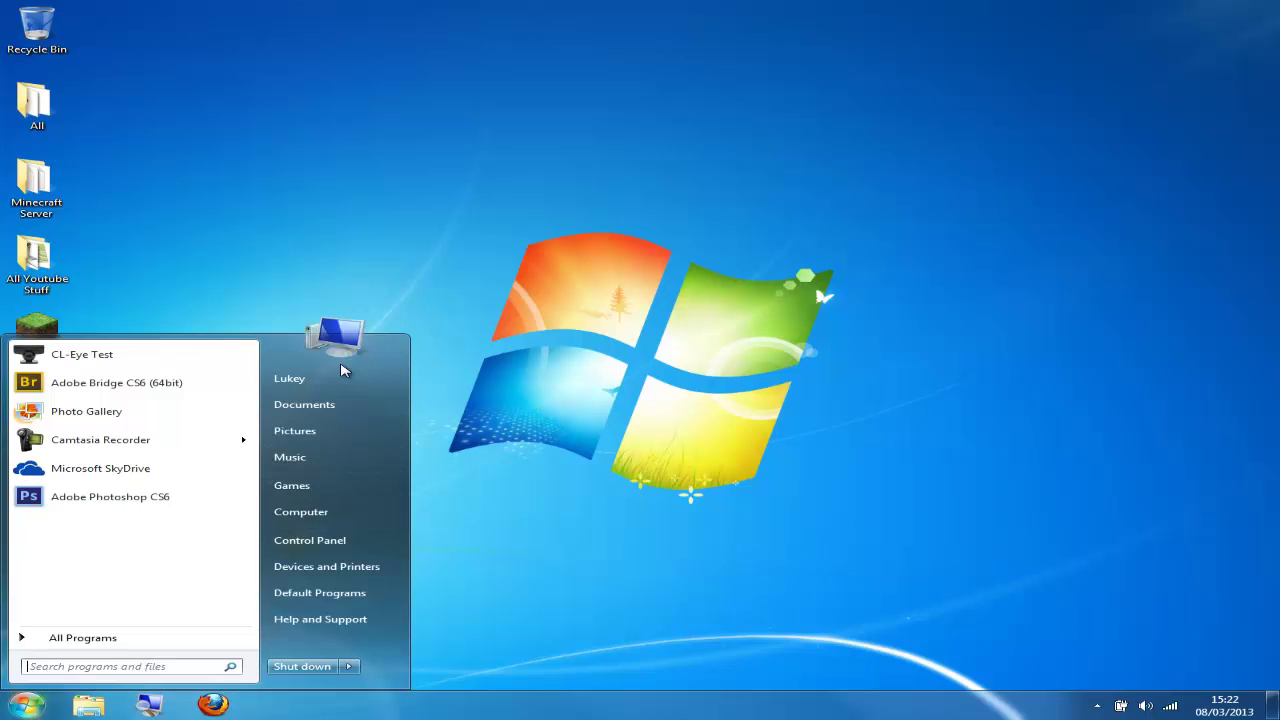
pyautogui.click(313, 491)
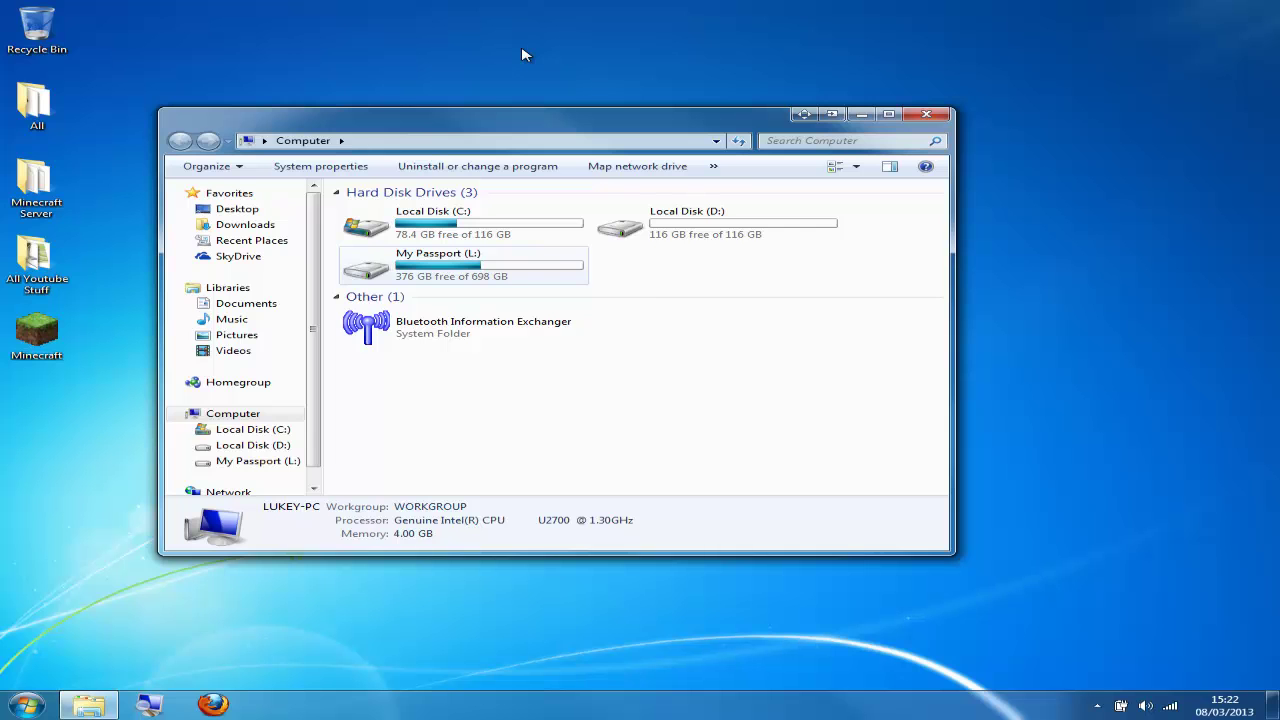
pyautogui.click(245, 225)
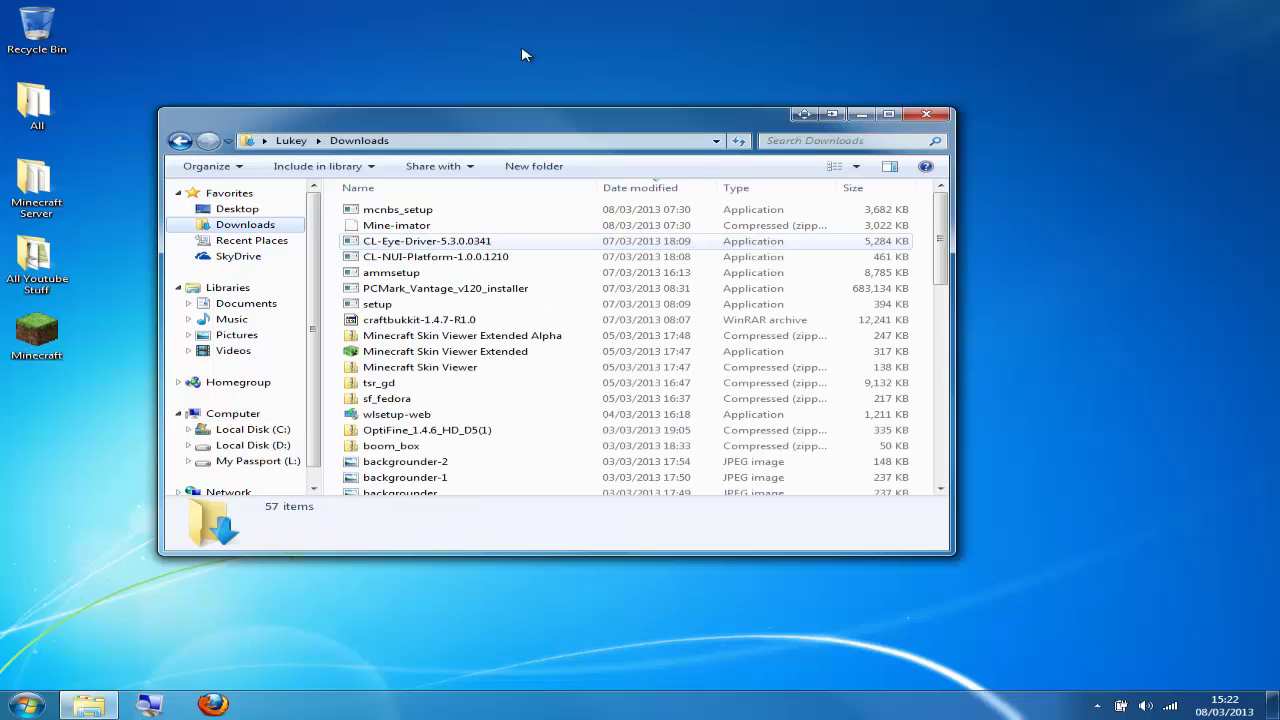
pyautogui.click(397, 226)
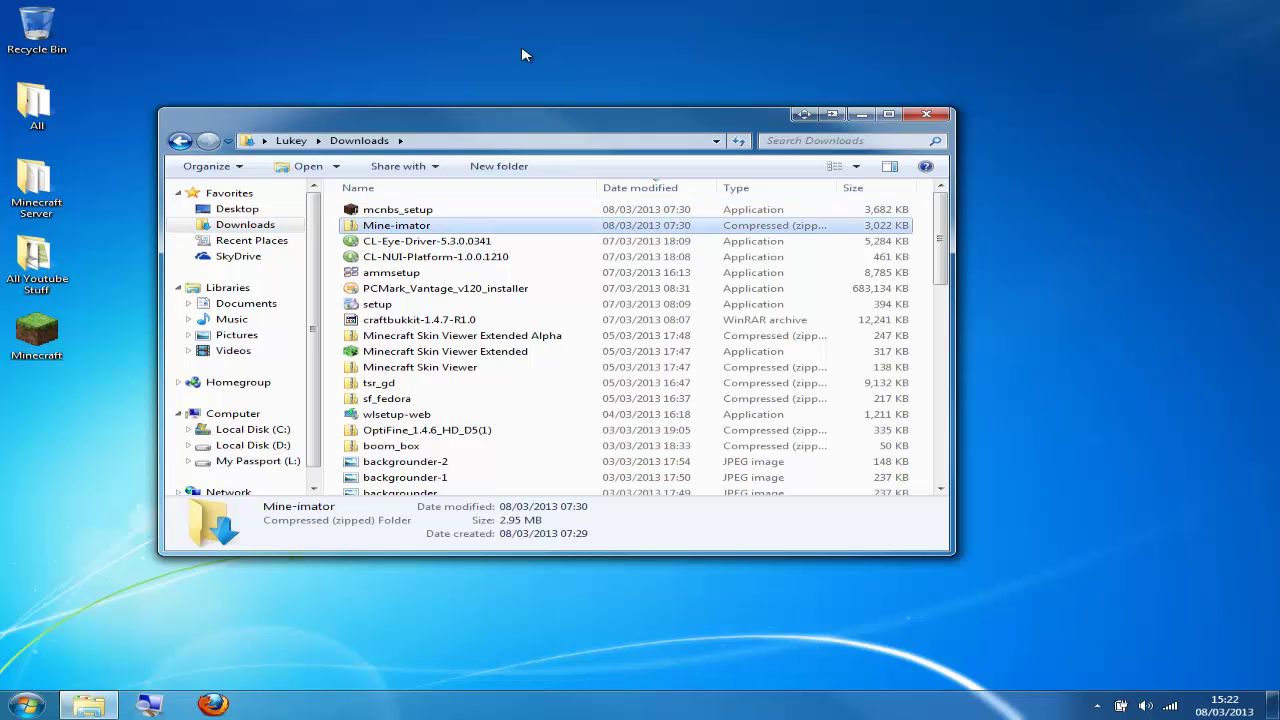
pyautogui.click(300, 166)
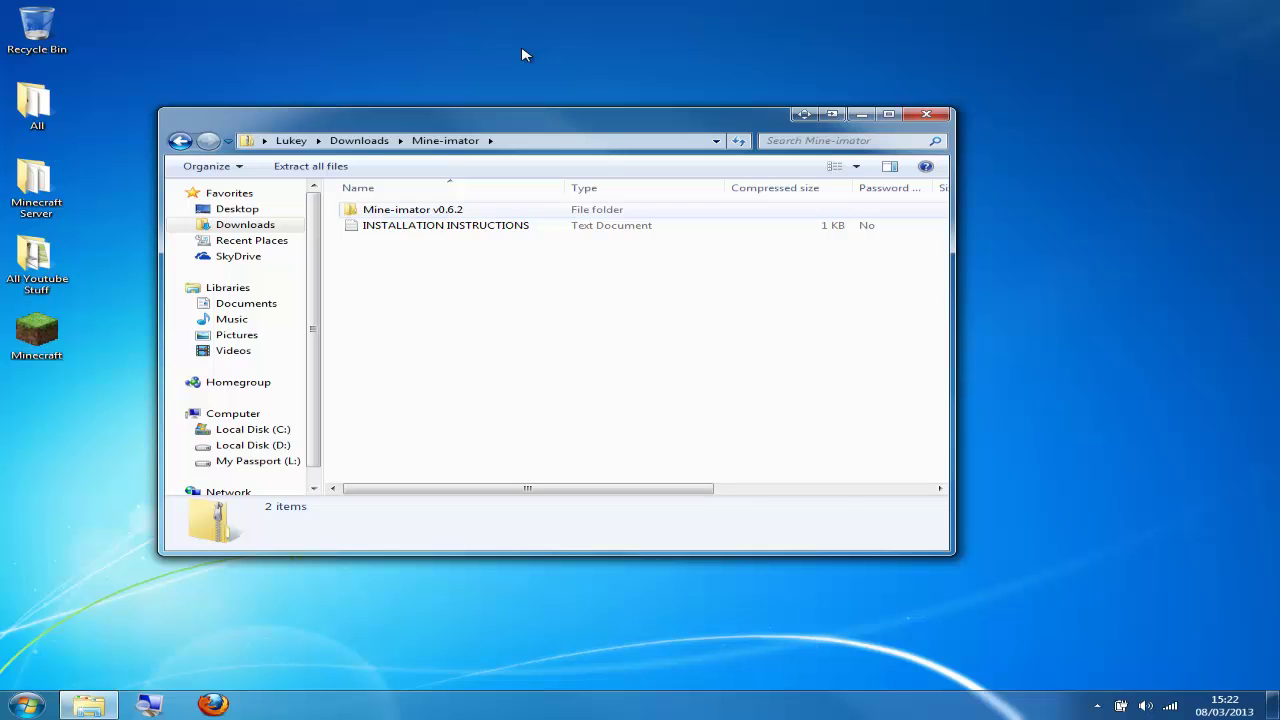
# Open the INSTALLATION INSTRUCTIONS text file, read the extraction and launch directions, and close it.
pyautogui.press('Down')
pyautogui.press('Return')
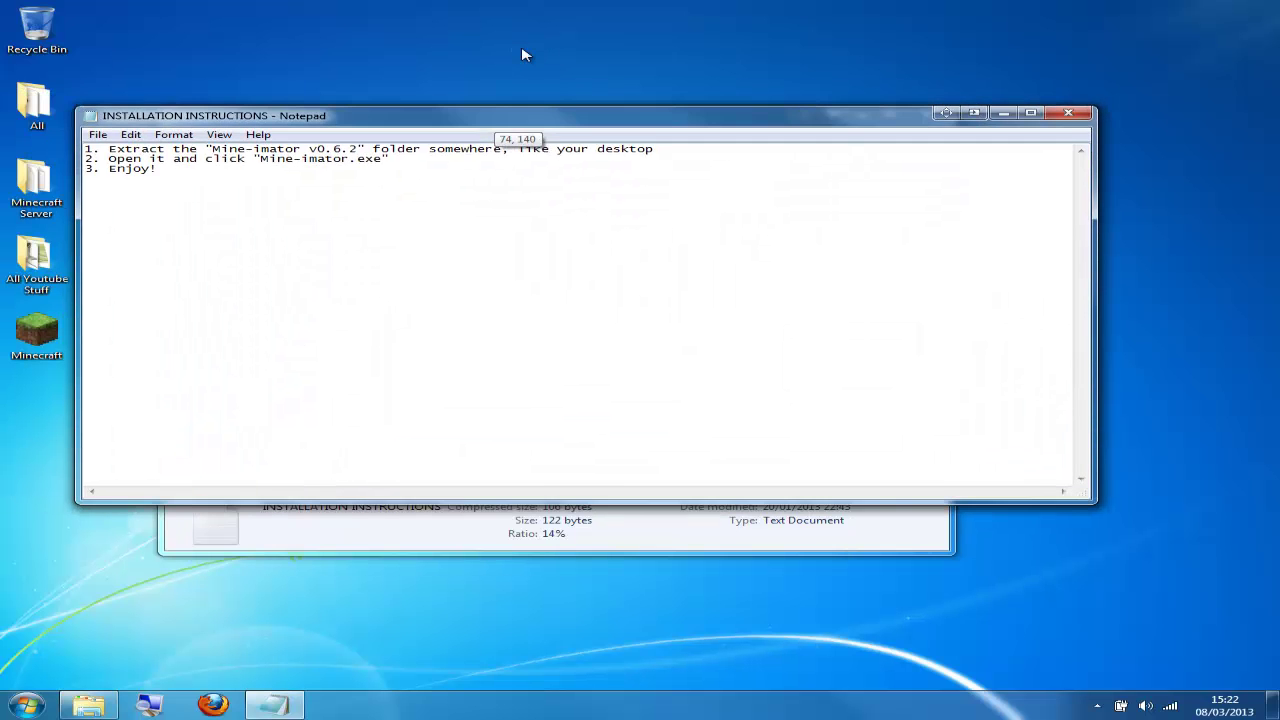
pyautogui.moveTo(523, 114); pyautogui.dragTo(523, 112)
pyautogui.moveTo(208, 146); pyautogui.dragTo(264, 146)
pyautogui.click(353, 146)
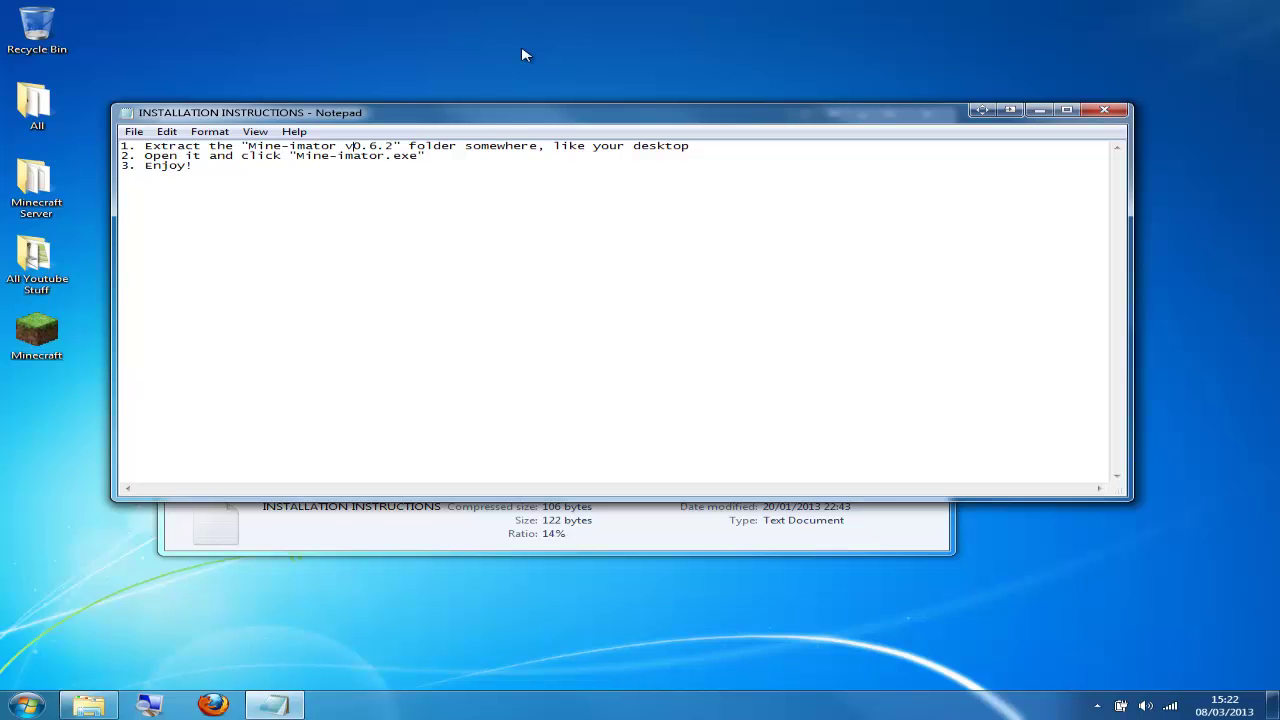
pyautogui.moveTo(457, 146); pyautogui.dragTo(626, 146)
pyautogui.moveTo(185, 156); pyautogui.dragTo(426, 156)
pyautogui.click(337, 156)
pyautogui.click(426, 156)
pyautogui.hotkey('alt', 'F4')
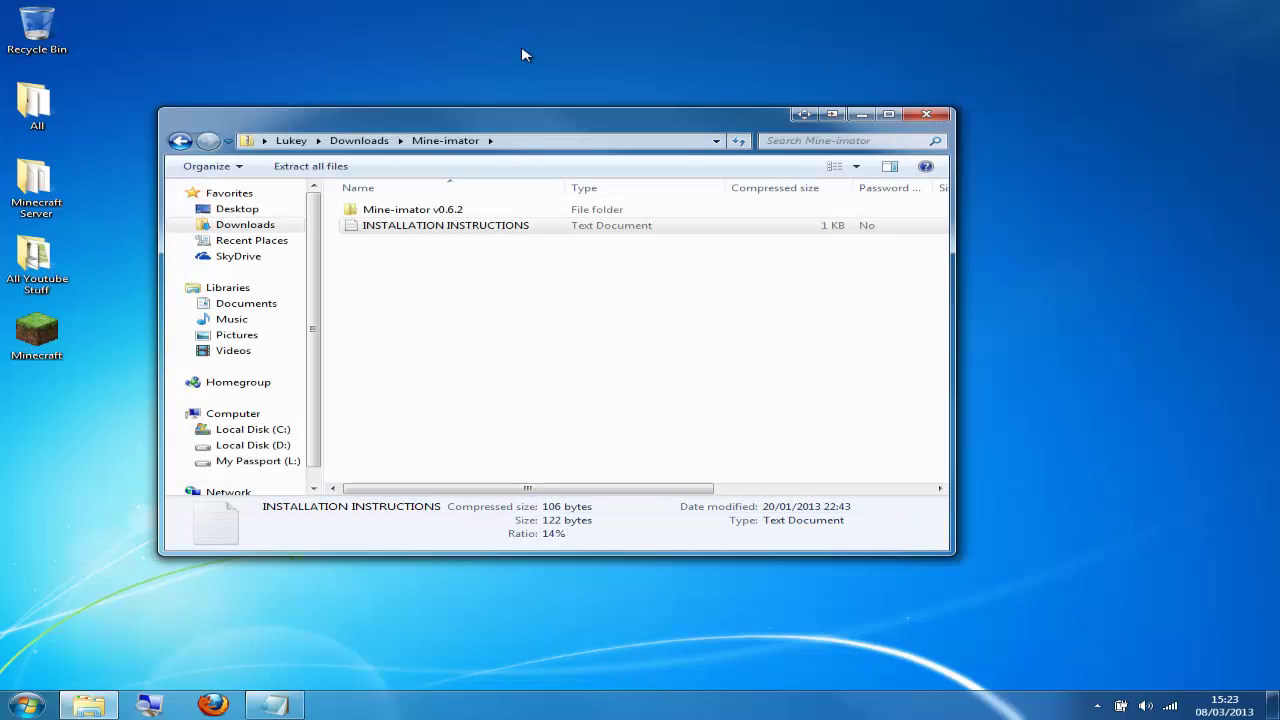
pyautogui.press('Up')
pyautogui.press('Menu')
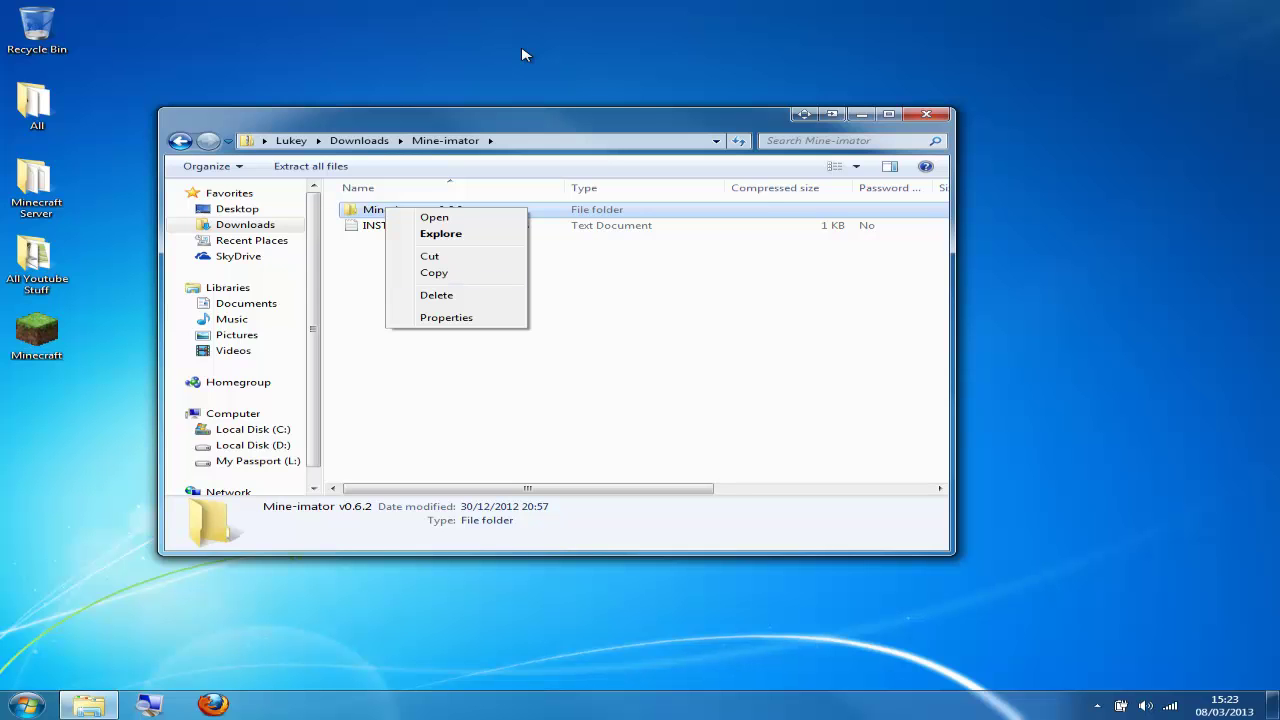
pyautogui.press('Escape')
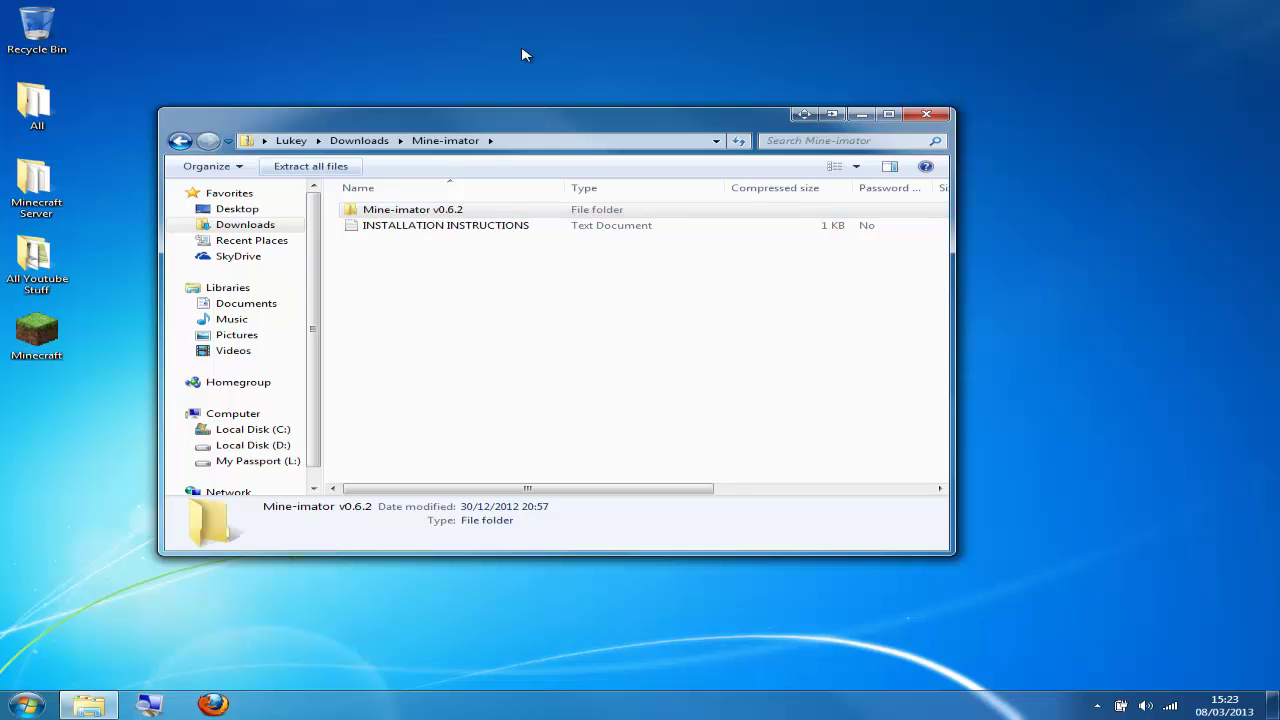
# Extract all files from the Mine-imator archive into a new desktop folder named MineImator.
pyautogui.press('Tab')
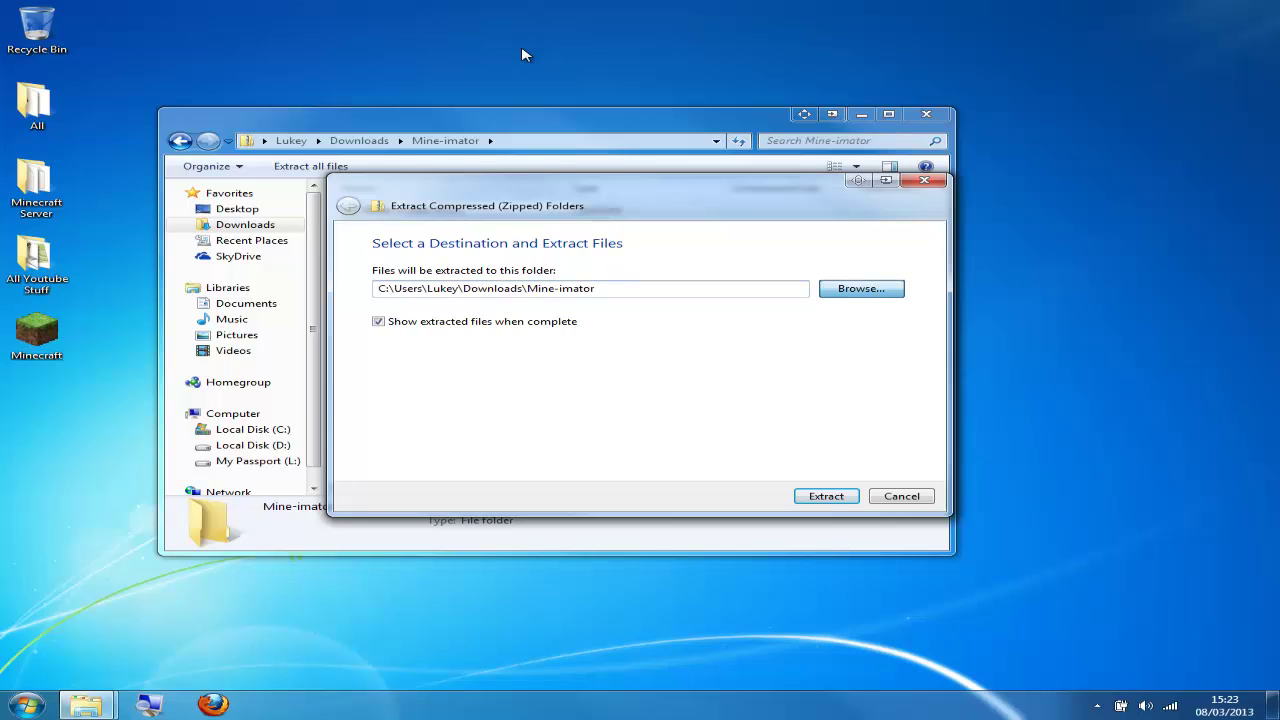
pyautogui.press('Return')
pyautogui.press('Return')
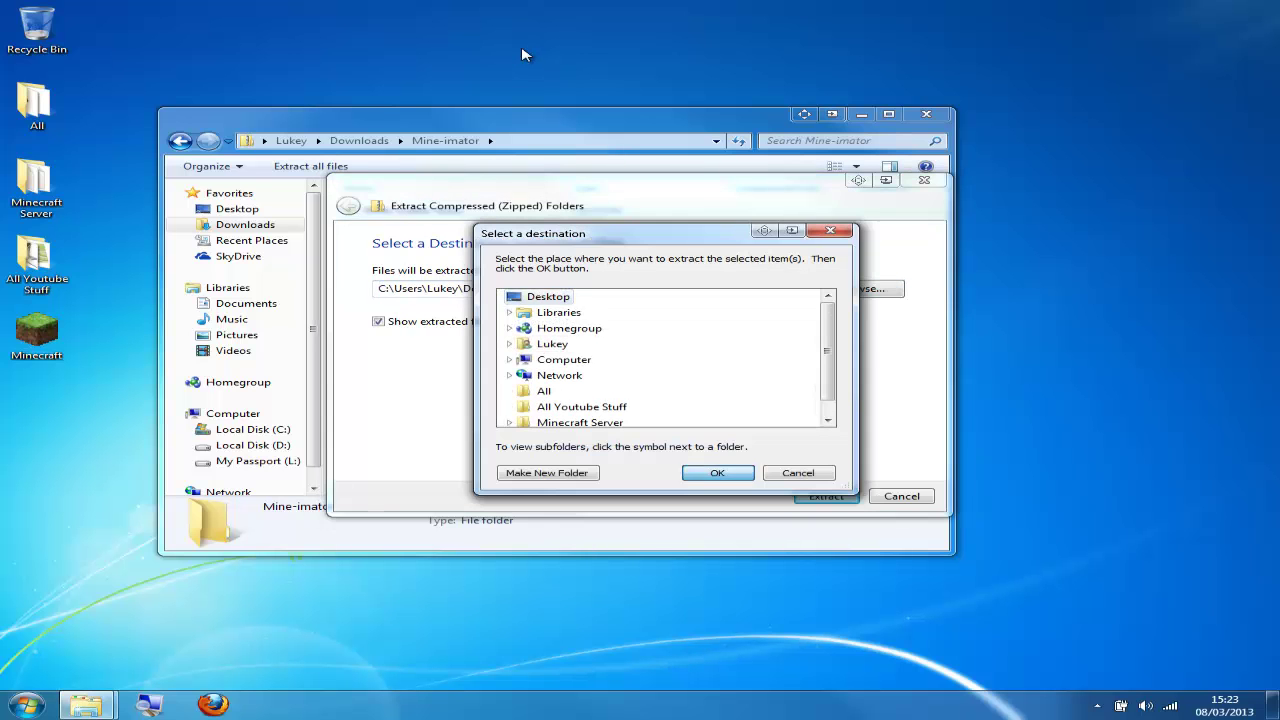
pyautogui.write('\\')
pyautogui.write('Mine')
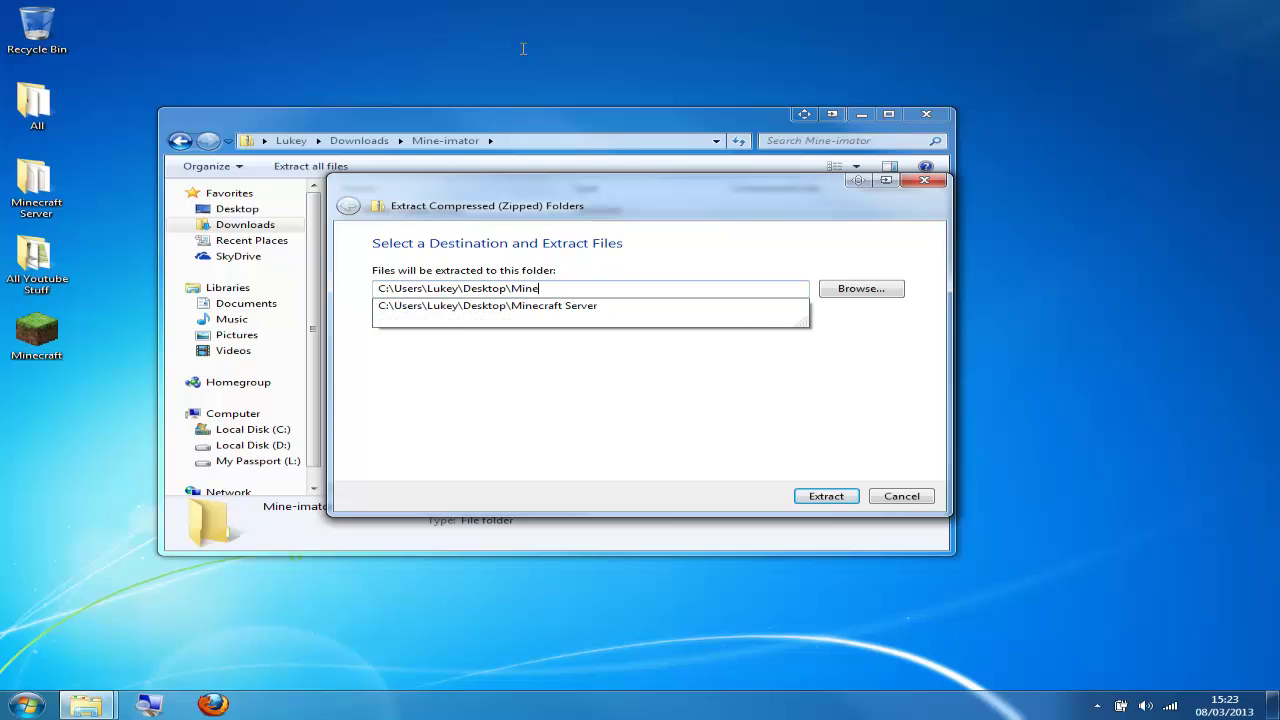
pyautogui.write('cIm')
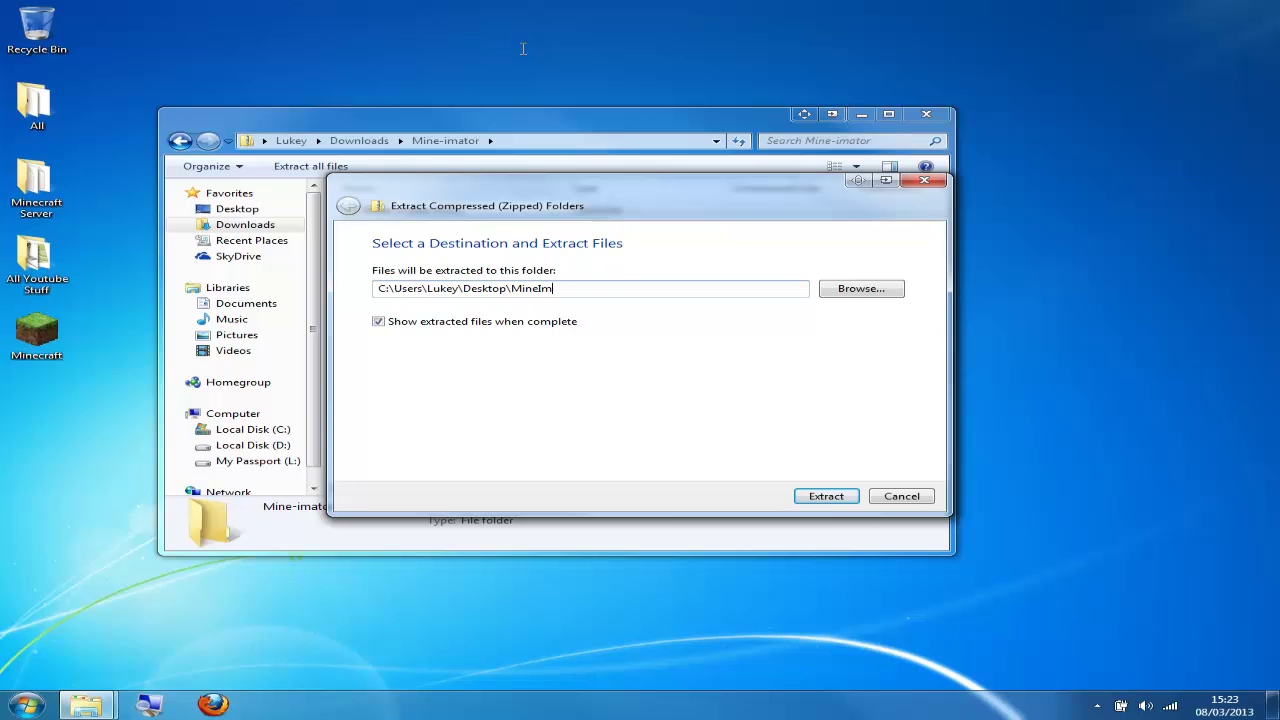
pyautogui.write('ator')
pyautogui.press('Return')
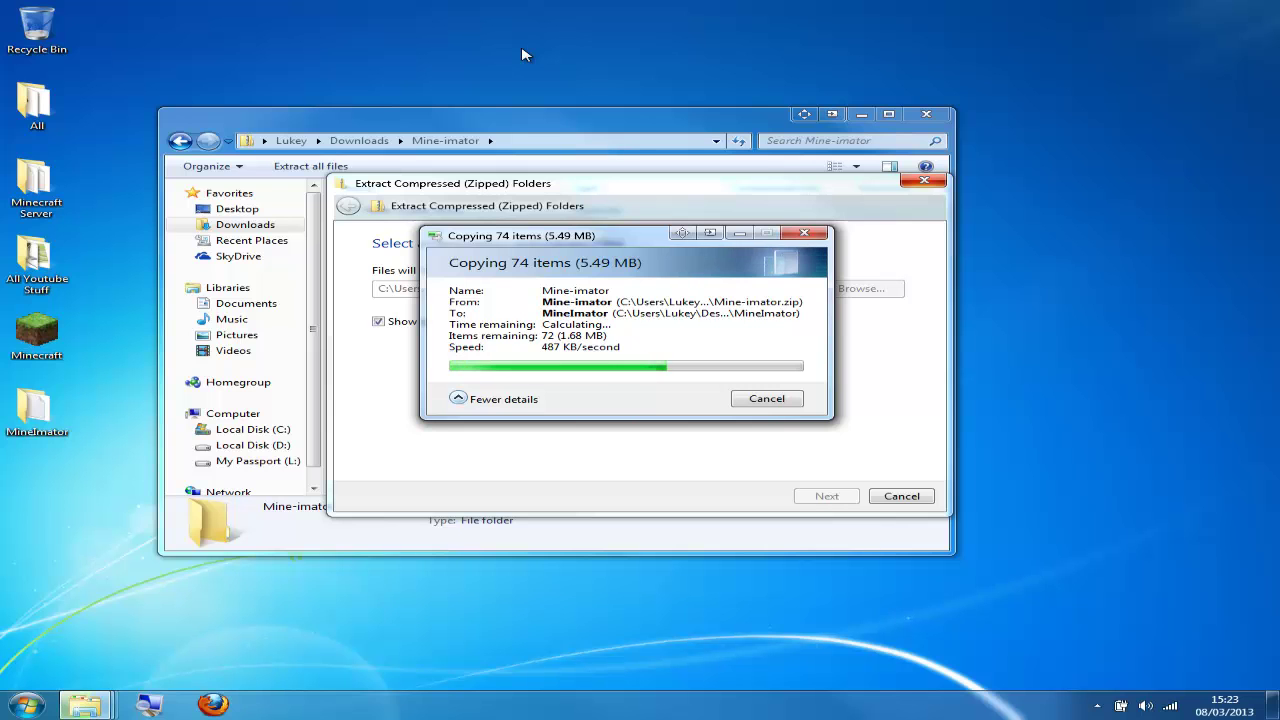
# Check the progress of the archive extraction in its copy window.
pyautogui.moveTo(542, 236); pyautogui.dragTo(535, 209)
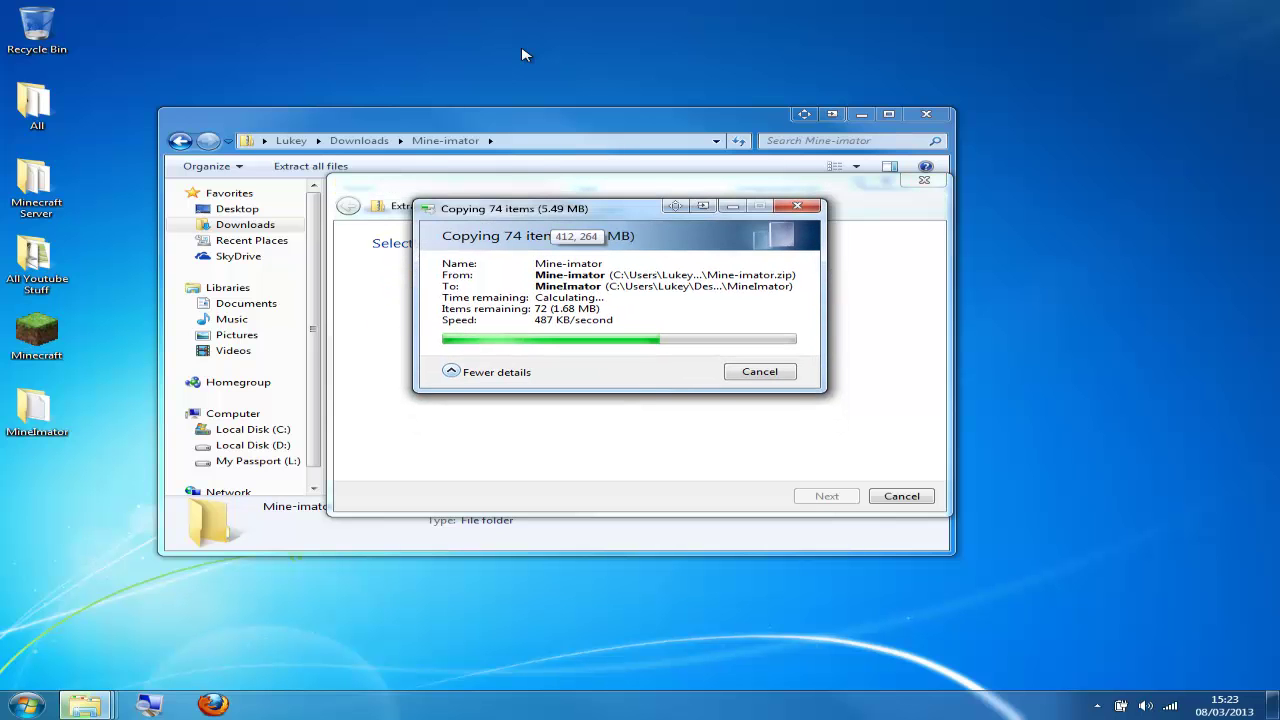
pyautogui.moveTo(535, 209); pyautogui.dragTo(533, 214)
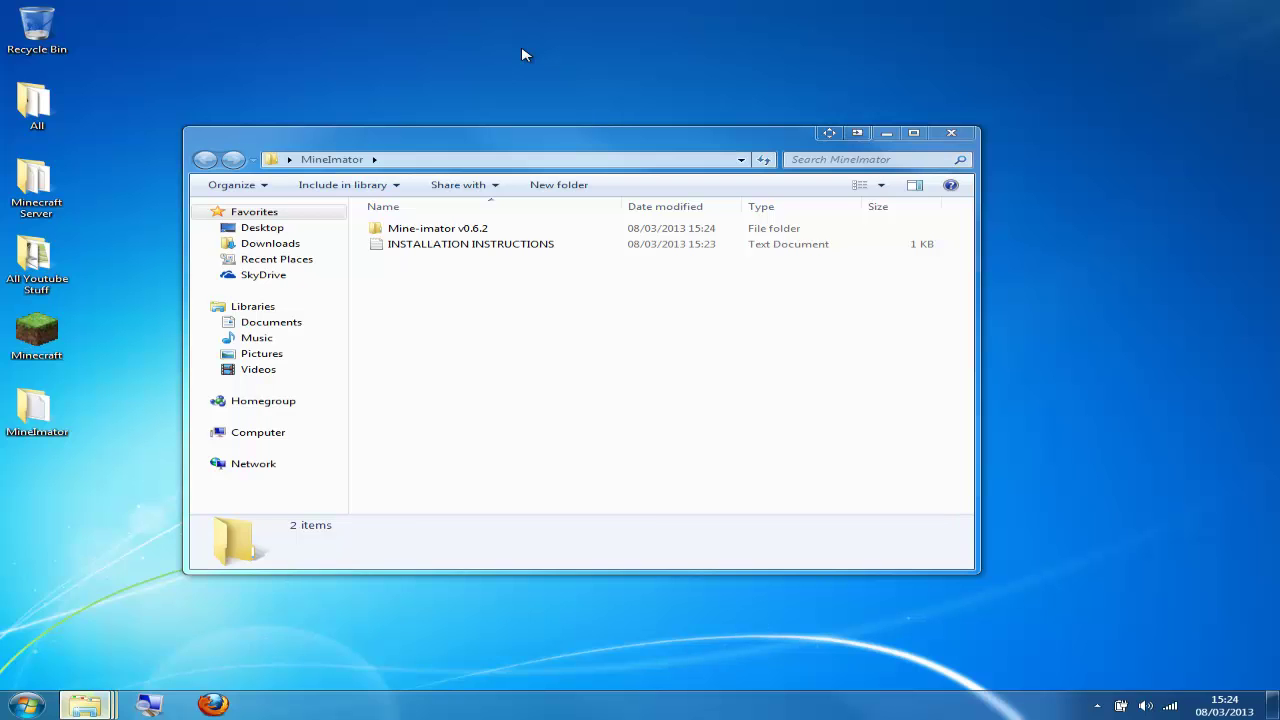
pyautogui.moveTo(85, 705)
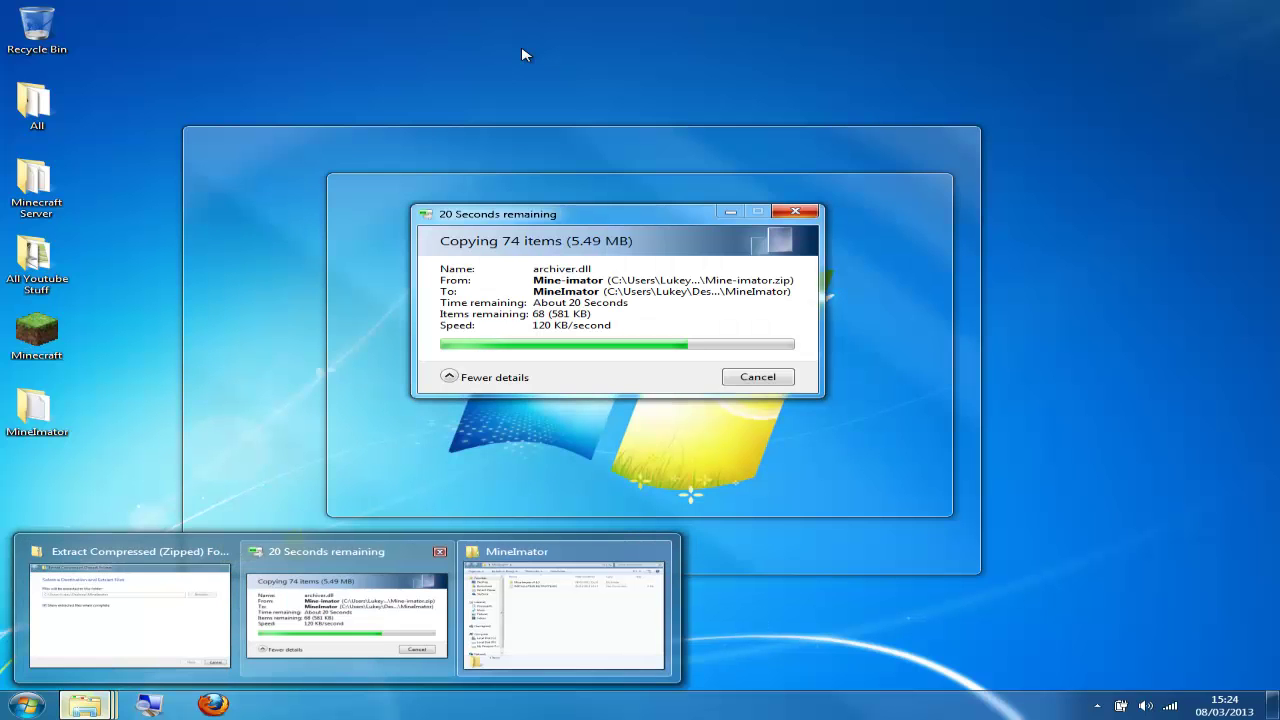
pyautogui.click(347, 610)
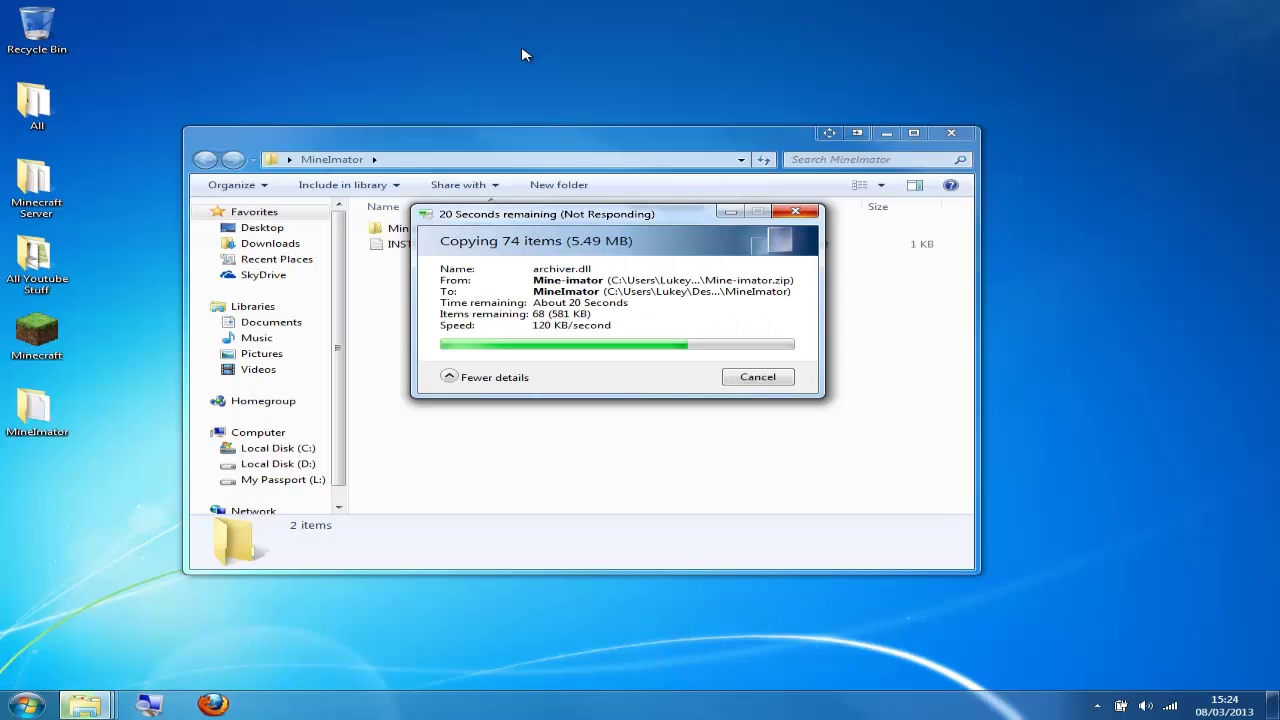
pyautogui.moveTo(85, 705)
pyautogui.moveTo(130, 615)
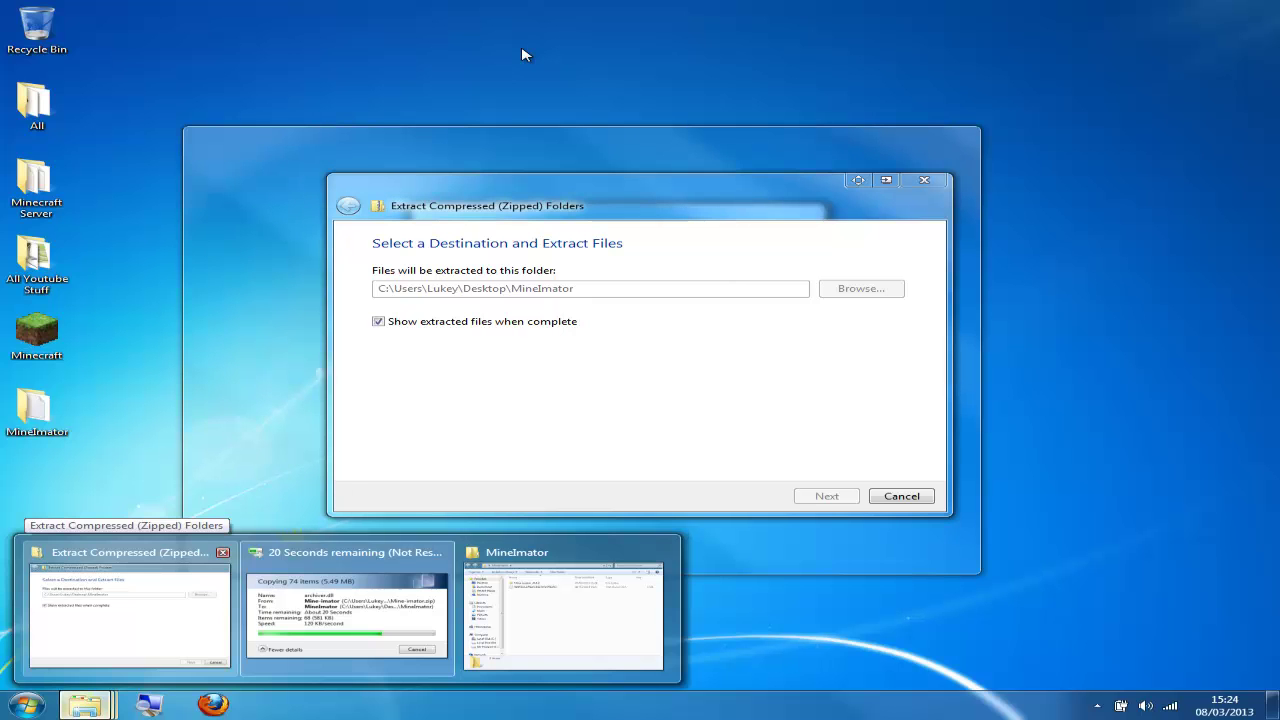
pyautogui.moveTo(347, 615)
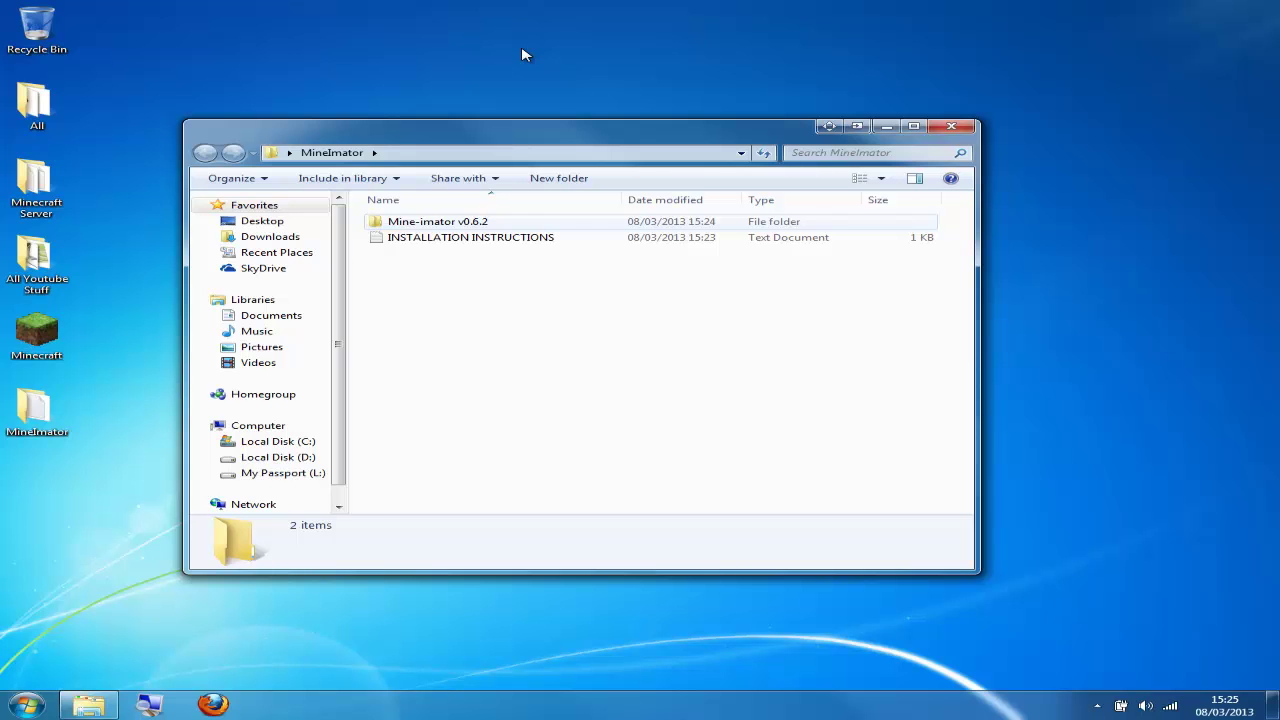
# Run the Mine-imator application from the extracted Mine-imator v0.6.2 folder and dismiss its welcome screen.
pyautogui.press('Down')
pyautogui.press('Return')
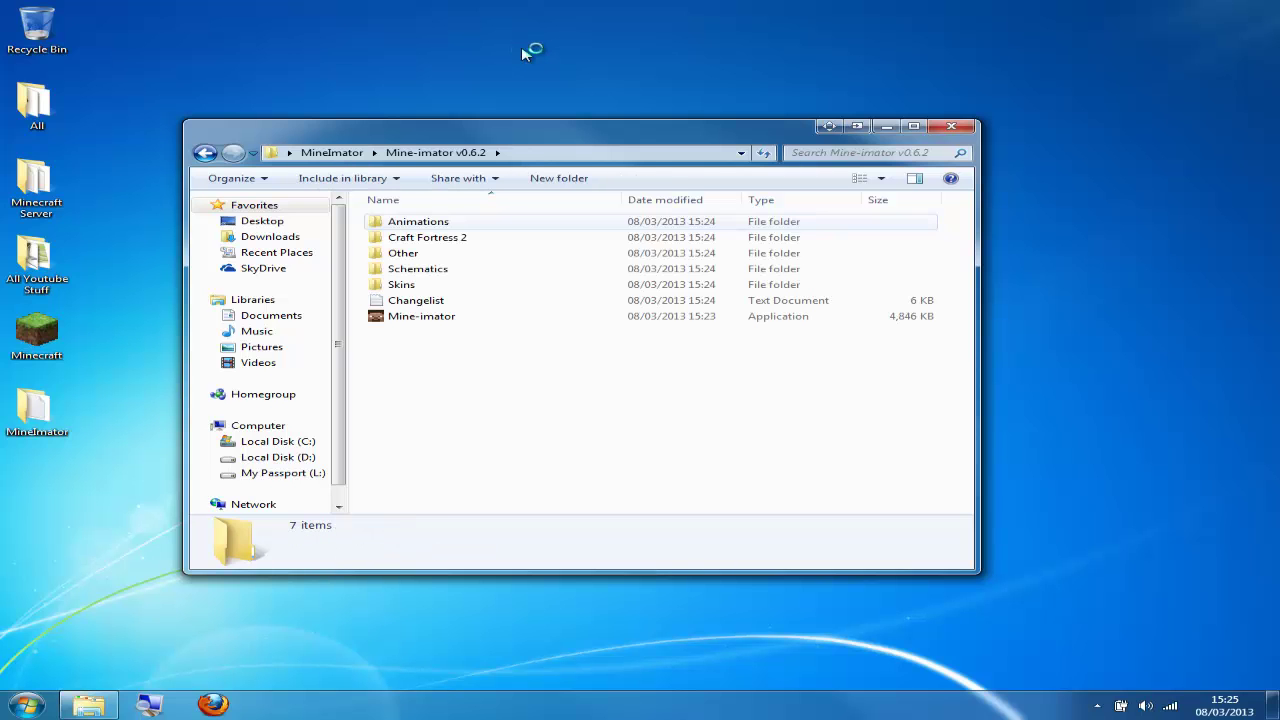
pyautogui.press('End')
pyautogui.press('Up')
pyautogui.press('Down')
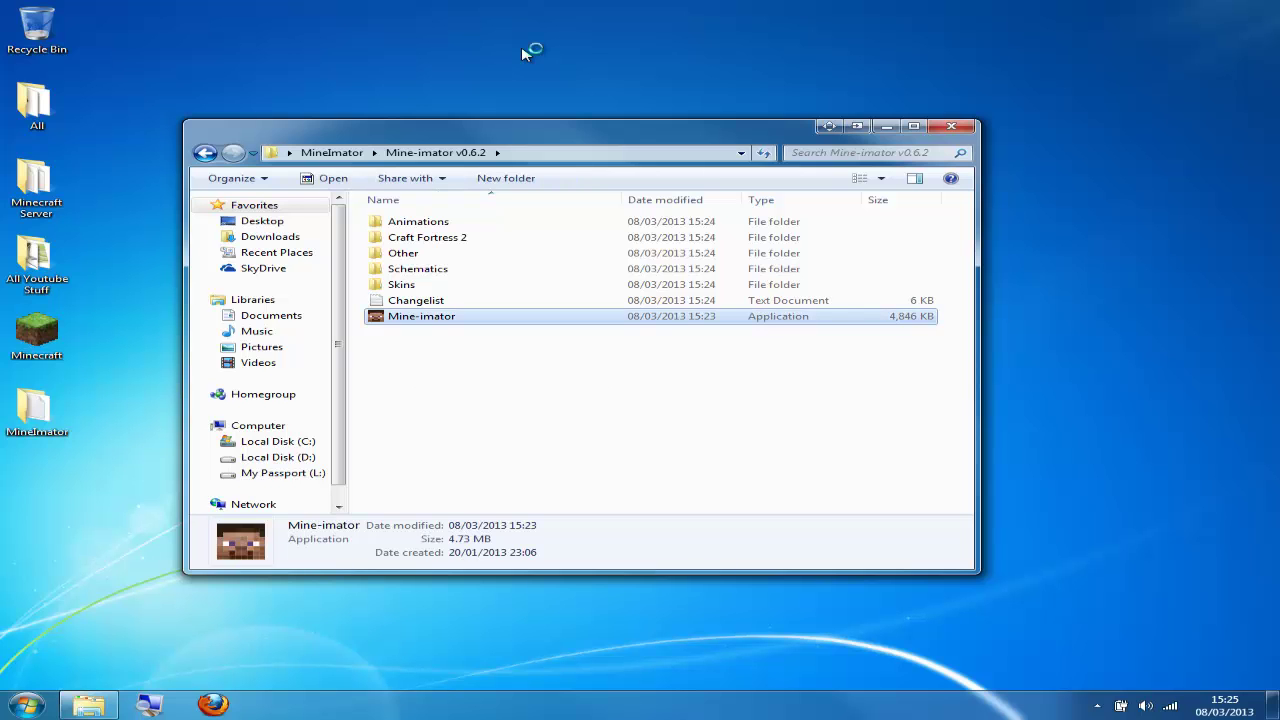
pyautogui.press('Return')
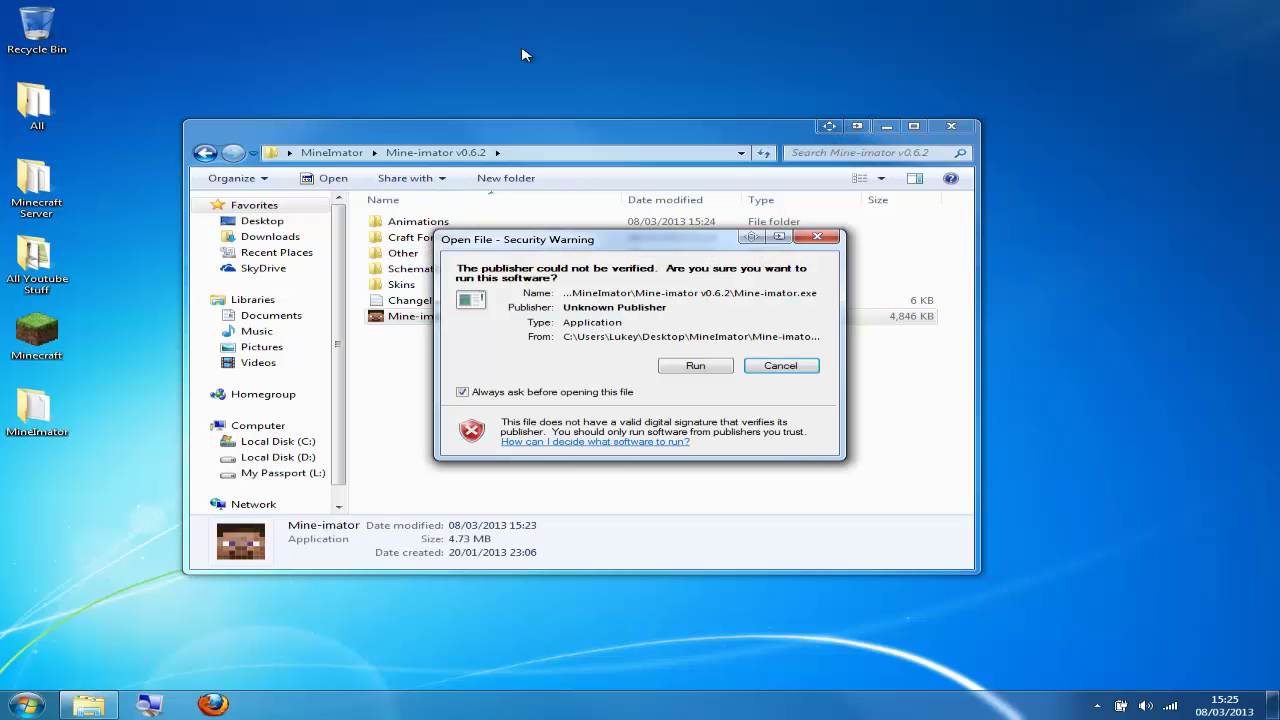
pyautogui.press('Left')
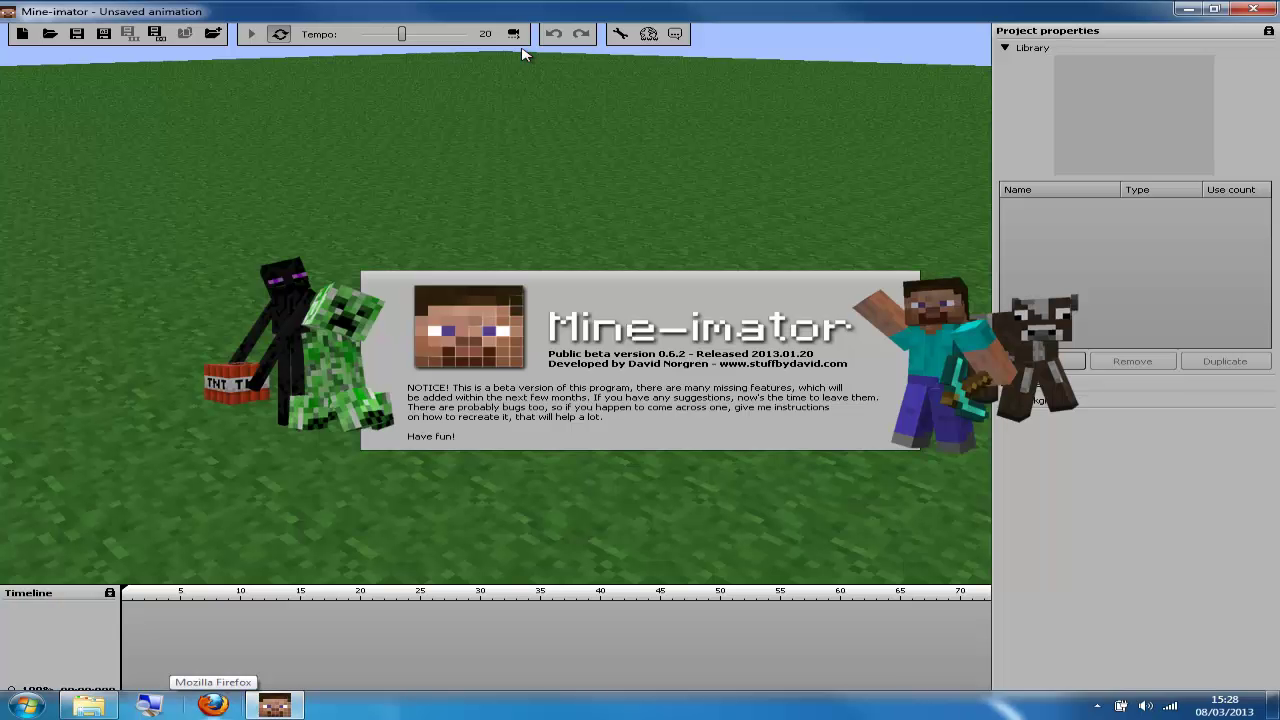
pyautogui.moveTo(274, 705)
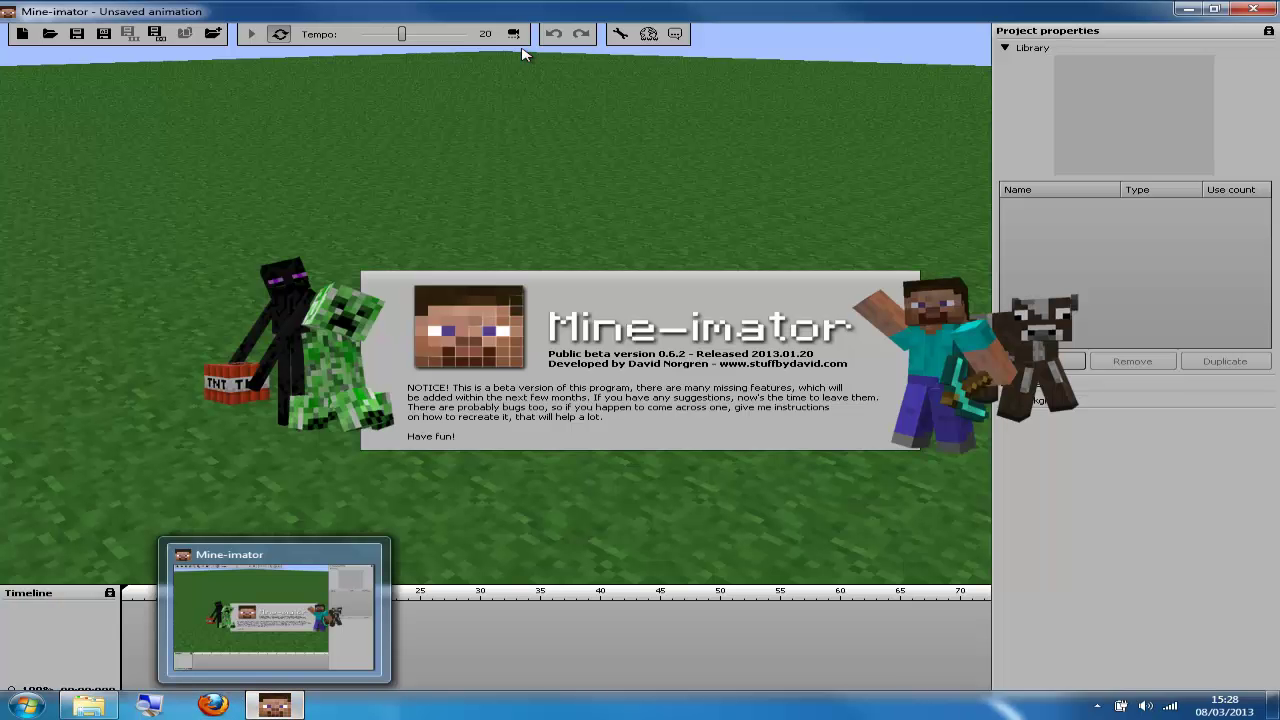
pyautogui.click(521, 50)
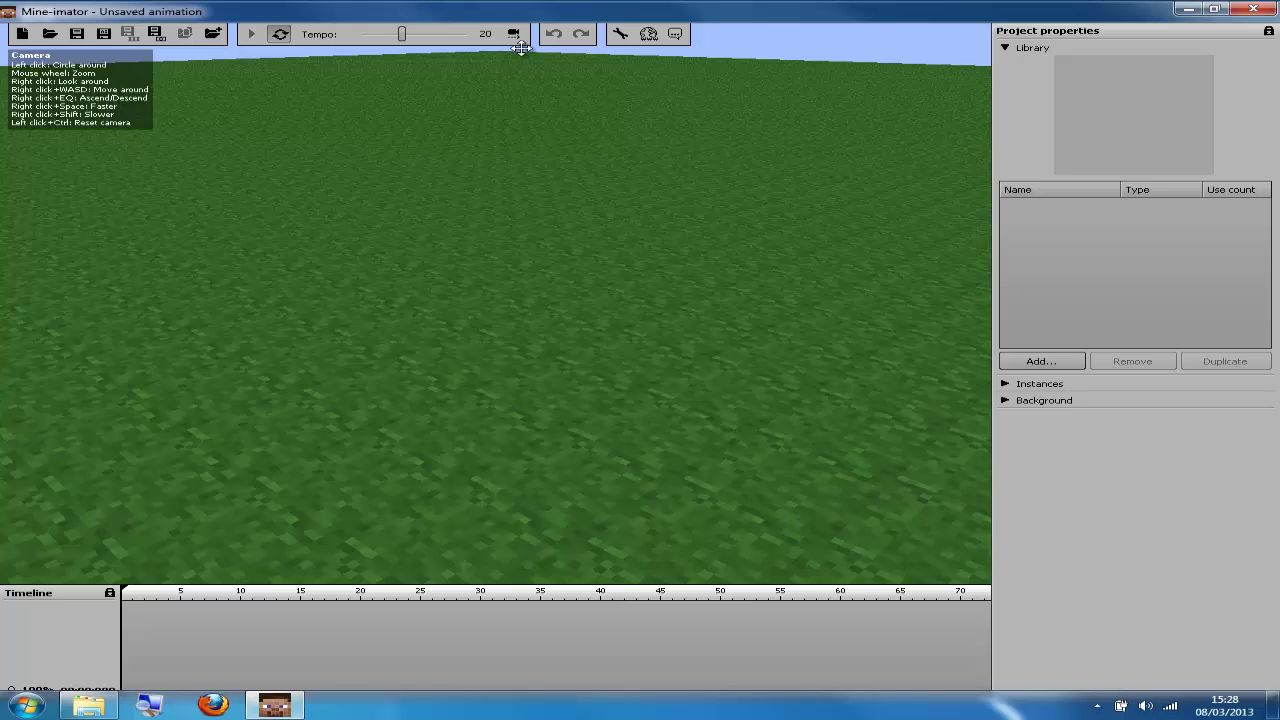
# Examine the empty grass scene by circling and looking around with the camera, including descending and ascending.
pyautogui.moveTo(521, 48); pyautogui.dragTo(521, 48)
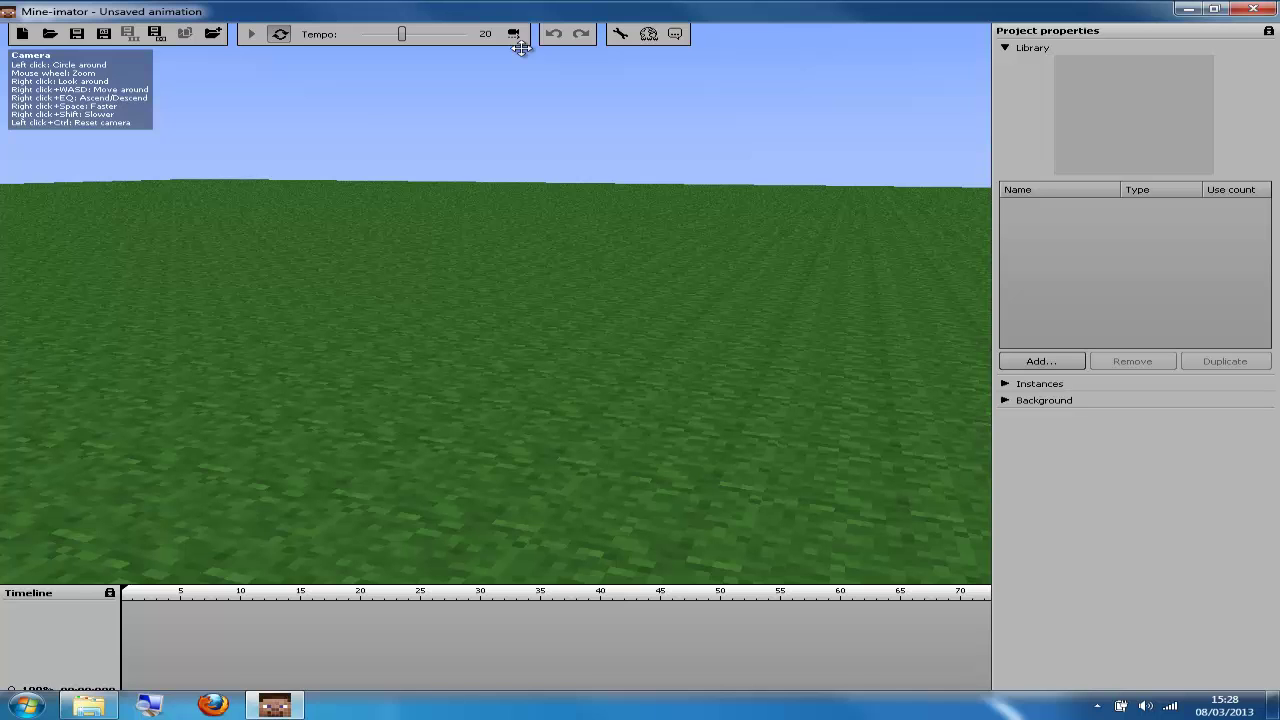
pyautogui.moveTo(521, 48); pyautogui.dragTo(521, 48)
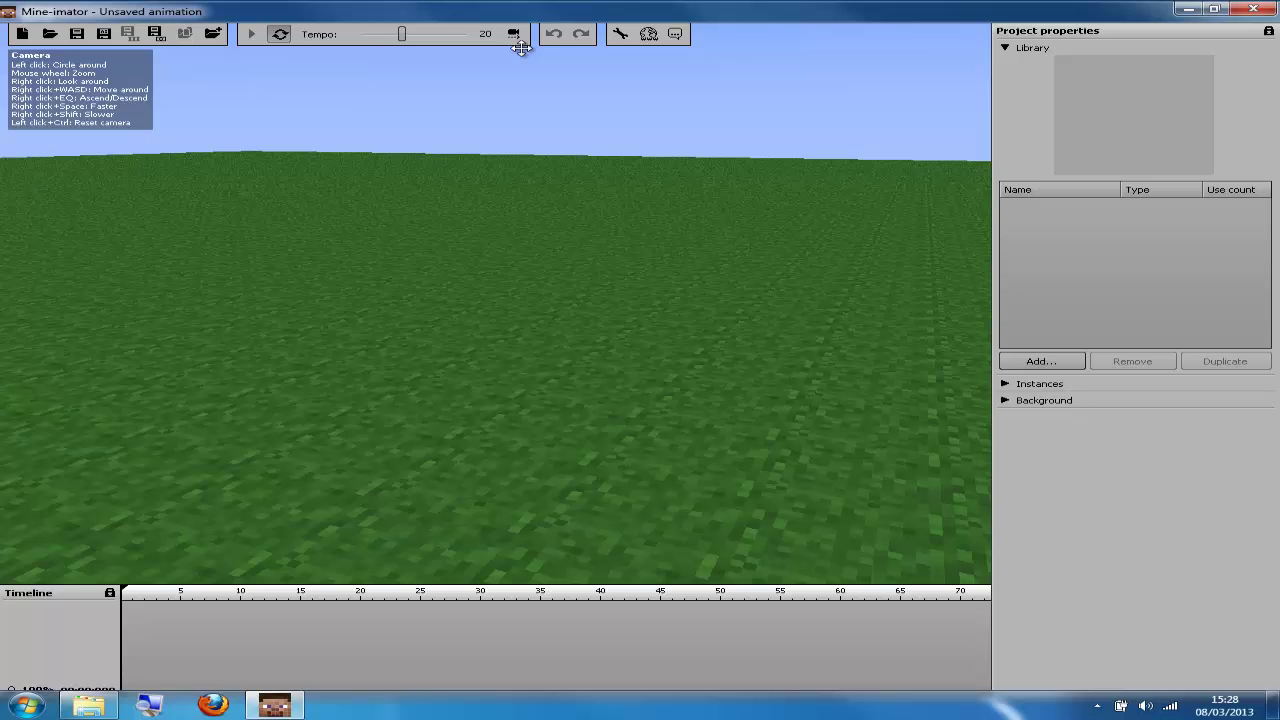
pyautogui.moveTo(521, 48); pyautogui.dragTo(521, 48)
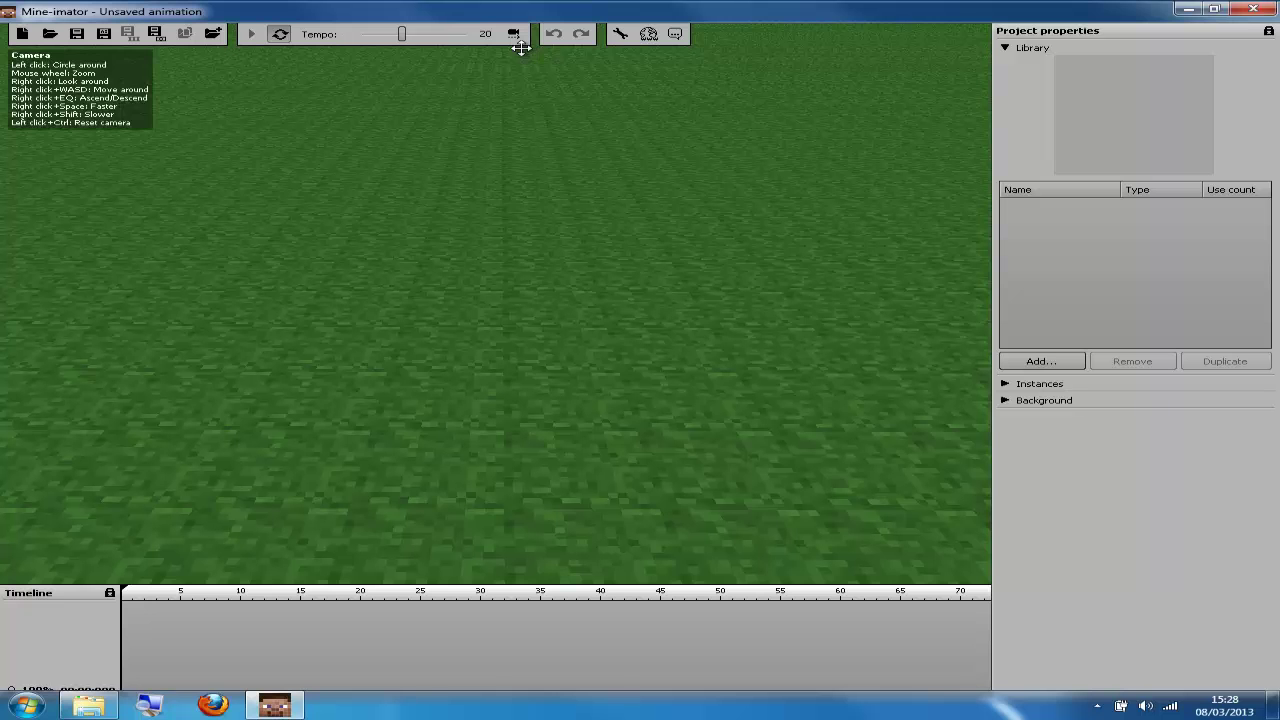
pyautogui.moveTo(521, 48); pyautogui.dragTo(521, 48)
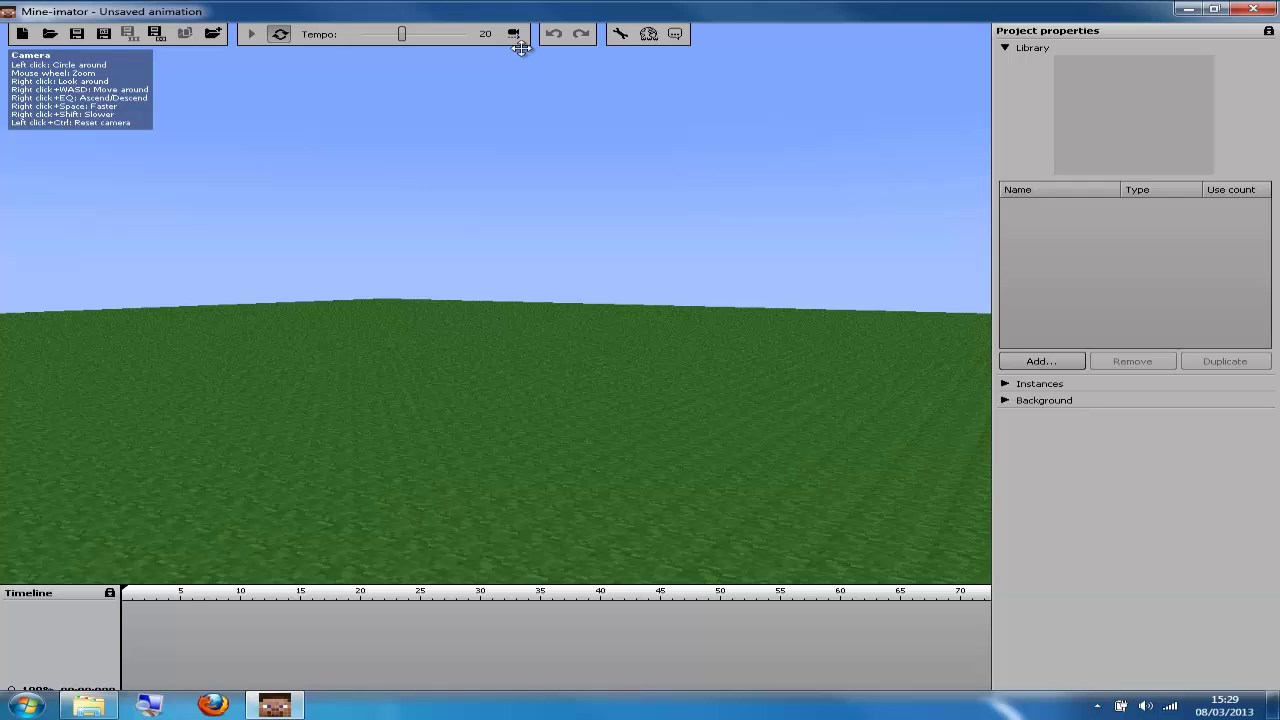
pyautogui.moveTo(521, 48); pyautogui.dragTo(521, 48)
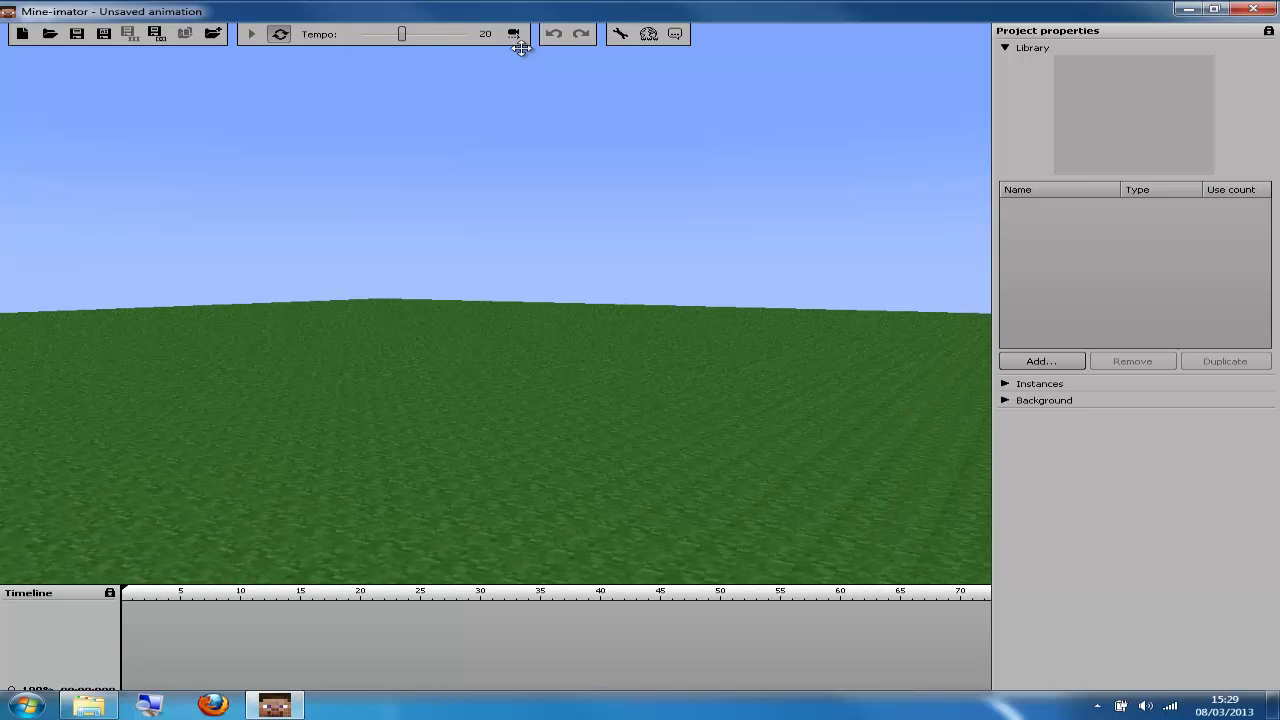
pyautogui.press('q')
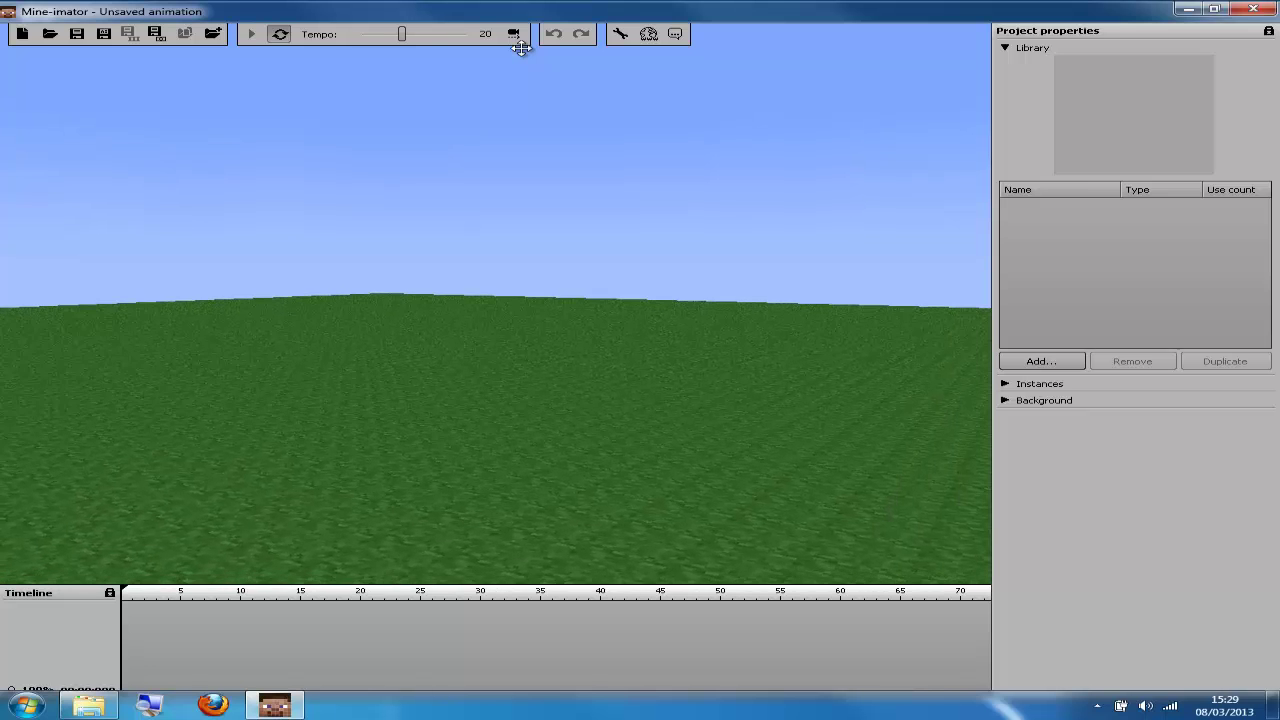
pyautogui.moveTo(521, 48); pyautogui.dragTo(521, 48)
pyautogui.press('q')
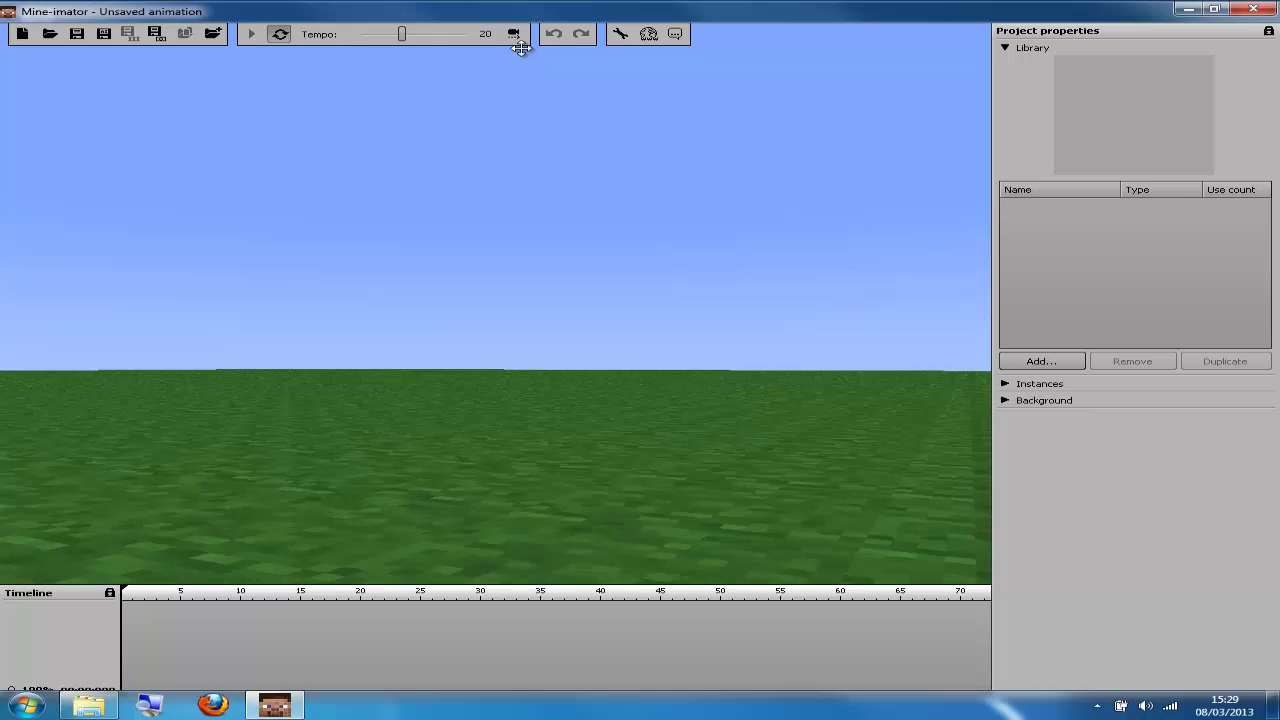
pyautogui.press('q')
pyautogui.press('q')
pyautogui.press('e')
pyautogui.press('e')
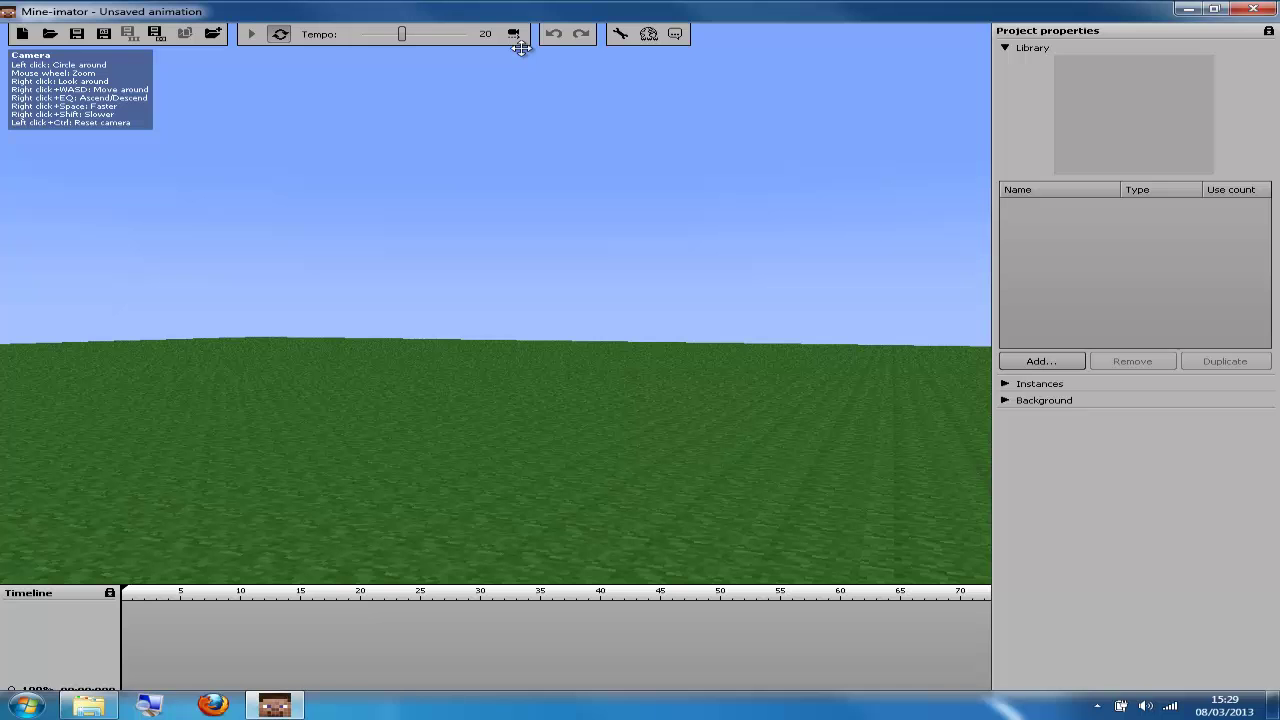
# Add a new character to the animation.
pyautogui.moveTo(521, 48); pyautogui.dragTo(521, 48)
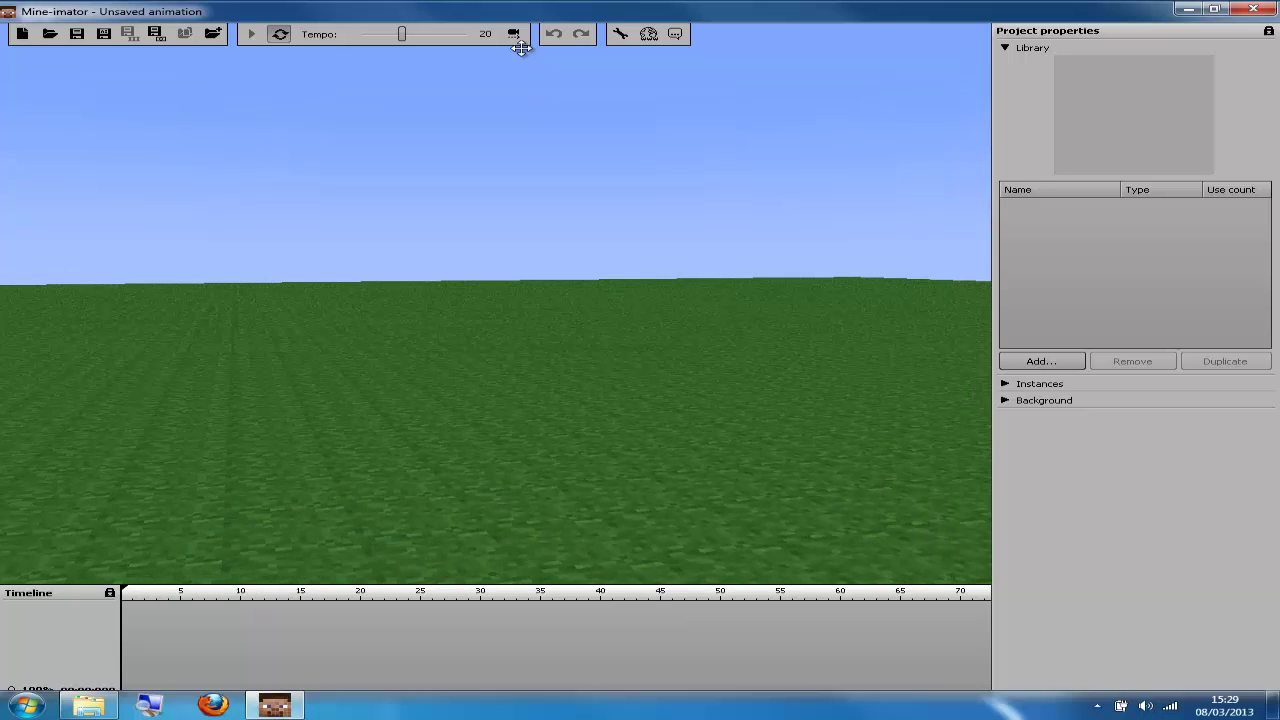
pyautogui.moveTo(521, 48); pyautogui.dragTo(521, 48)
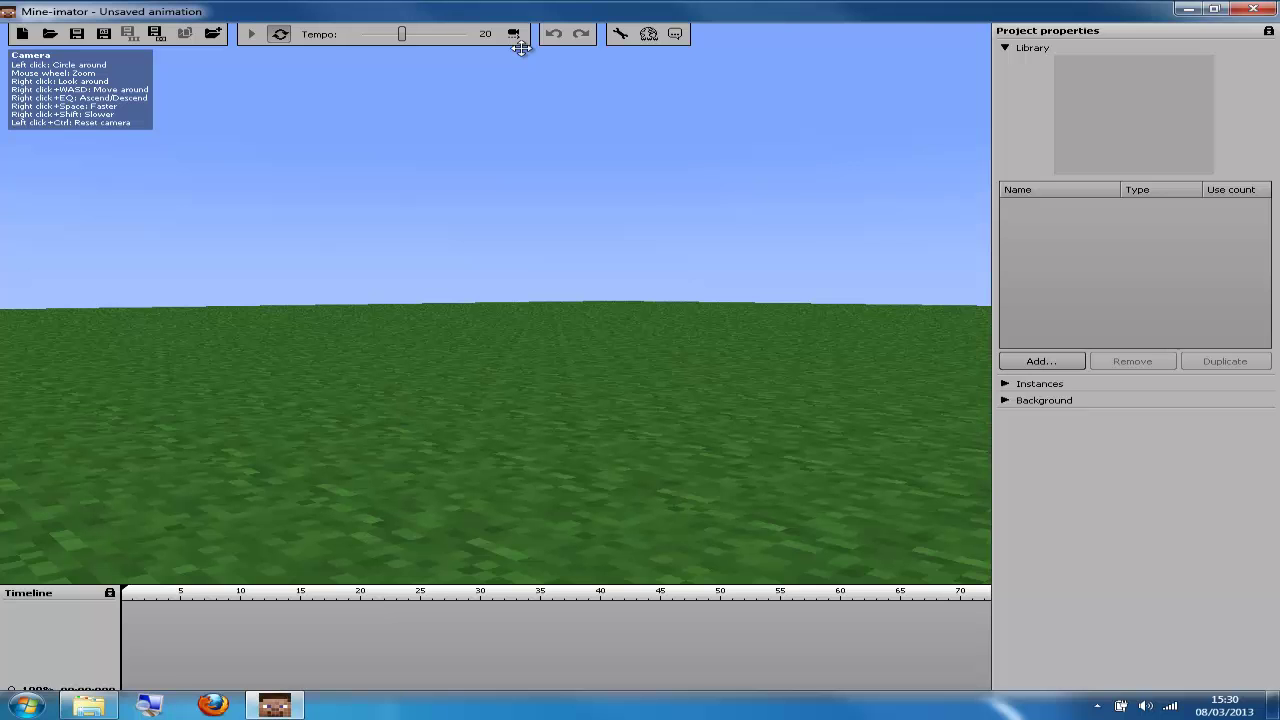
pyautogui.moveTo(521, 48); pyautogui.dragTo(521, 48)
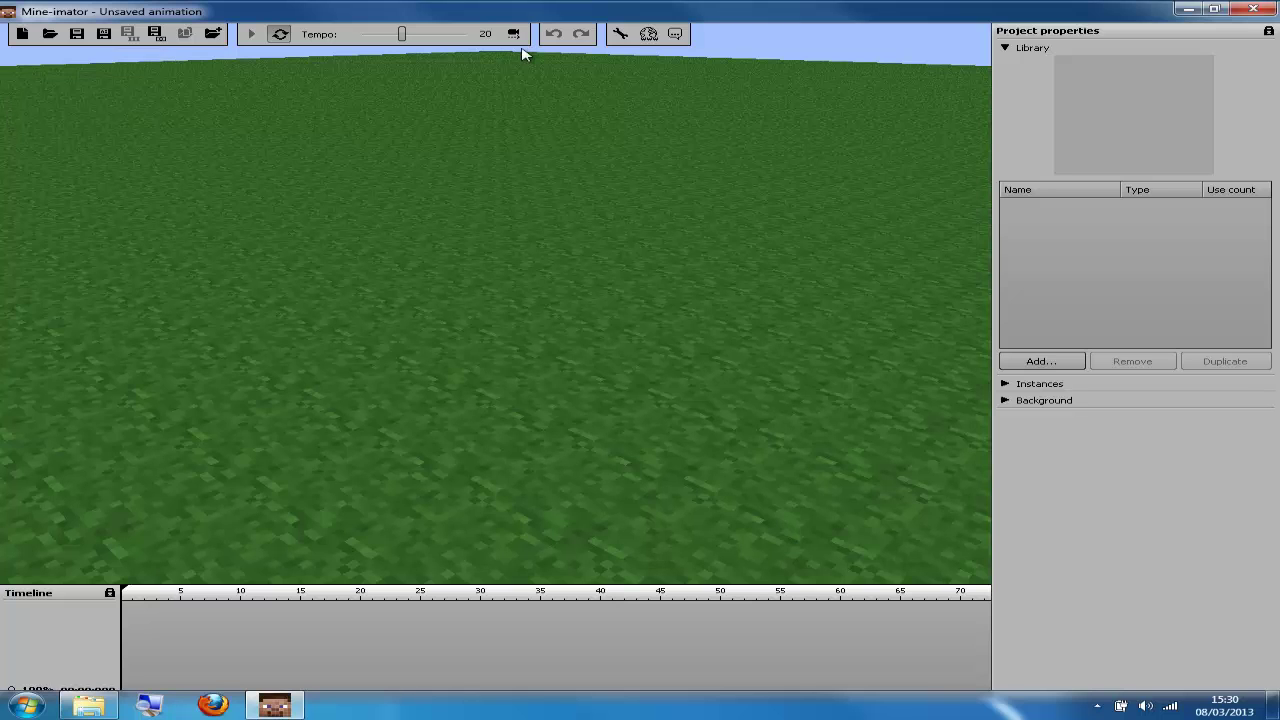
pyautogui.click(1041, 361)
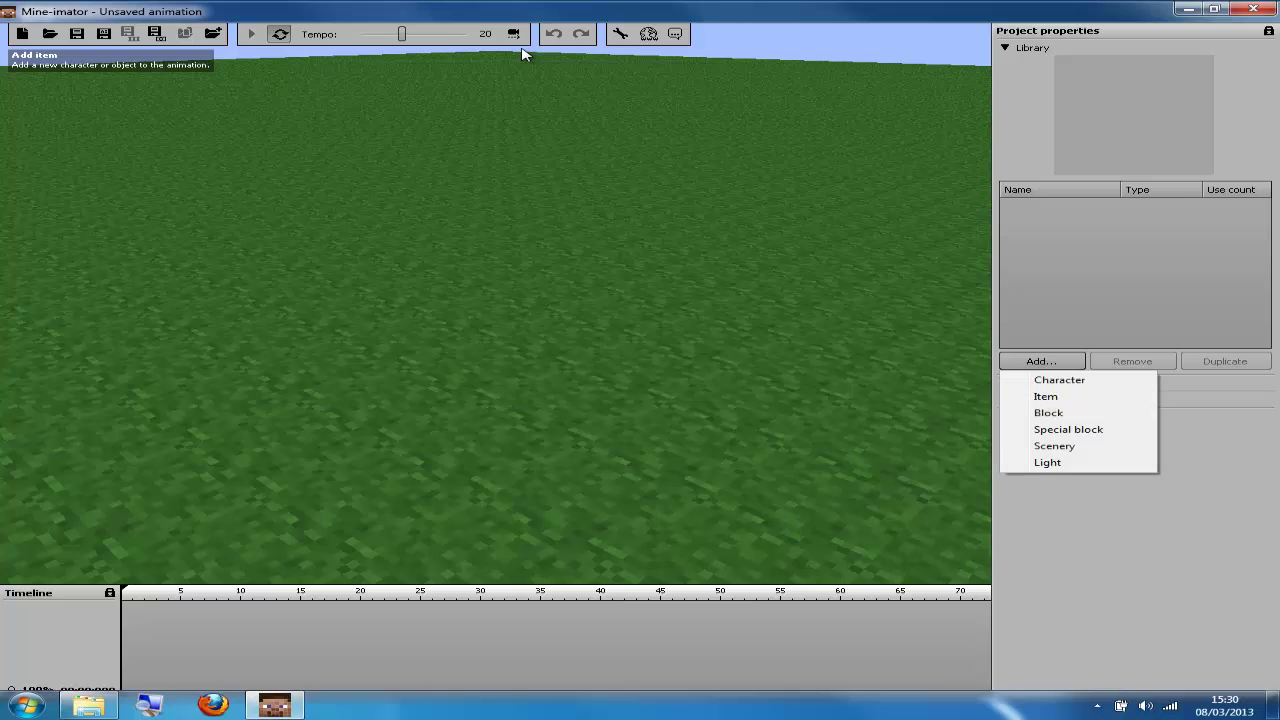
pyautogui.click(1059, 380)
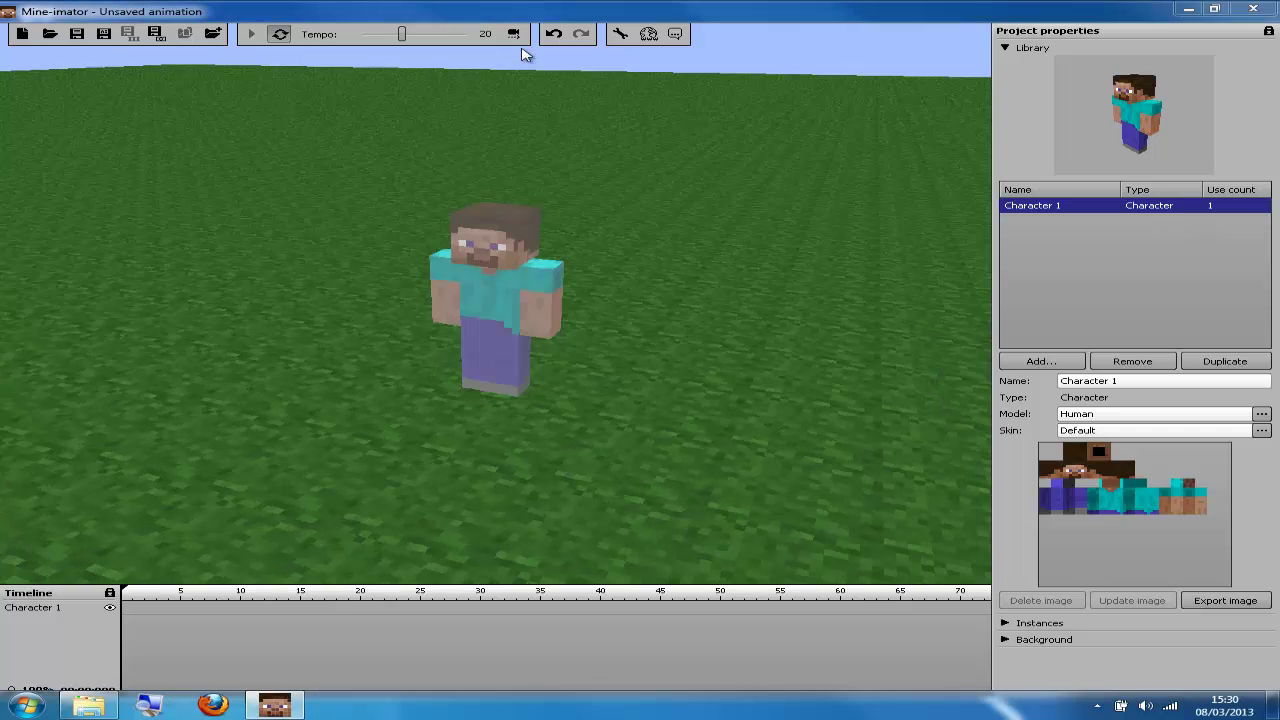
# Rename the new character as Steve.
pyautogui.press('F2')
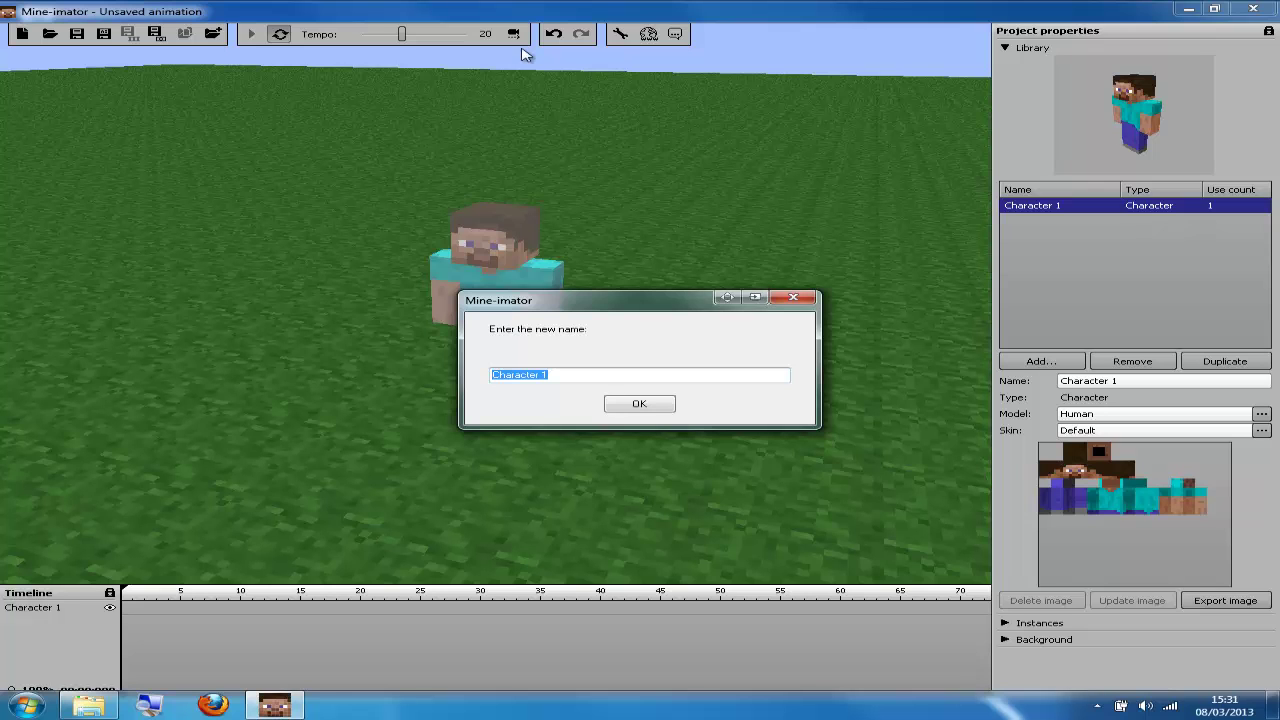
pyautogui.write('Stwee')
pyautogui.press('BackSpace')
pyautogui.press('BackSpace')
pyautogui.write('w')
pyautogui.press('BackSpace')
pyautogui.write('cw')
pyautogui.press('BackSpace')
pyautogui.press('BackSpace')
pyautogui.write('eve')
pyautogui.press('Return')
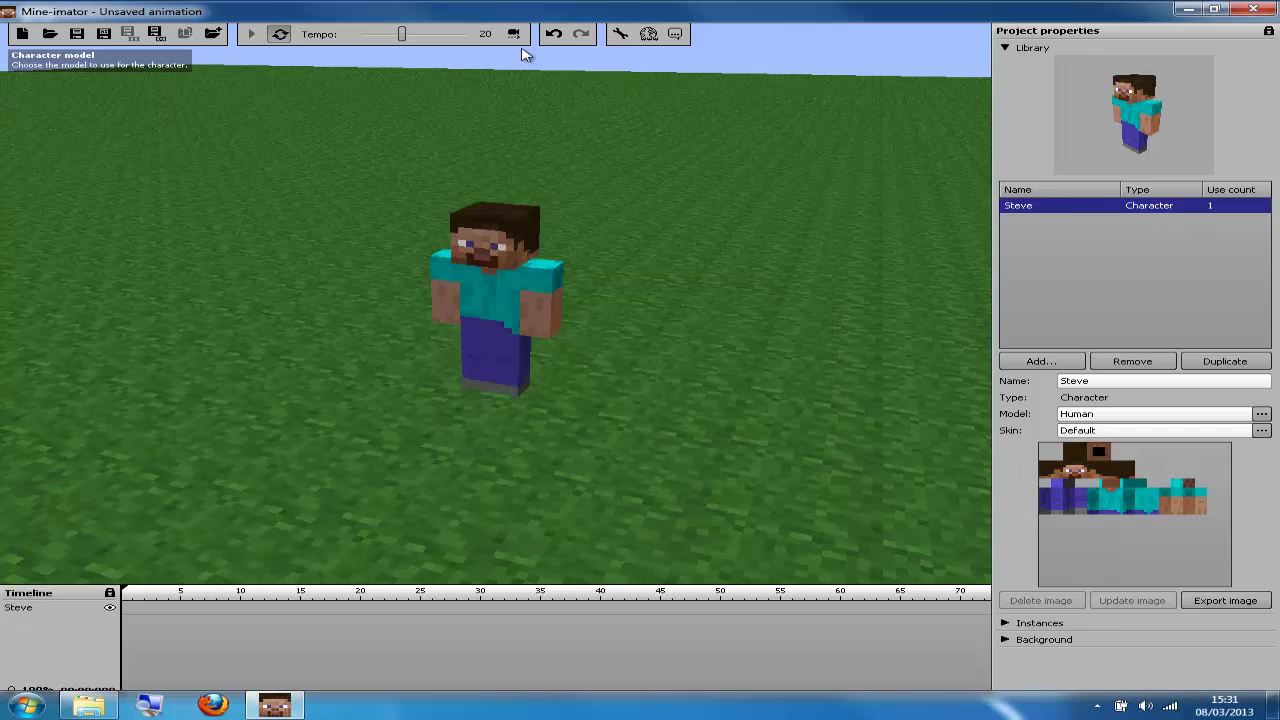
# Try the Balloonicorn and Pyroland baby models on the Steve character, keeping its name.
pyautogui.click(1155, 413)
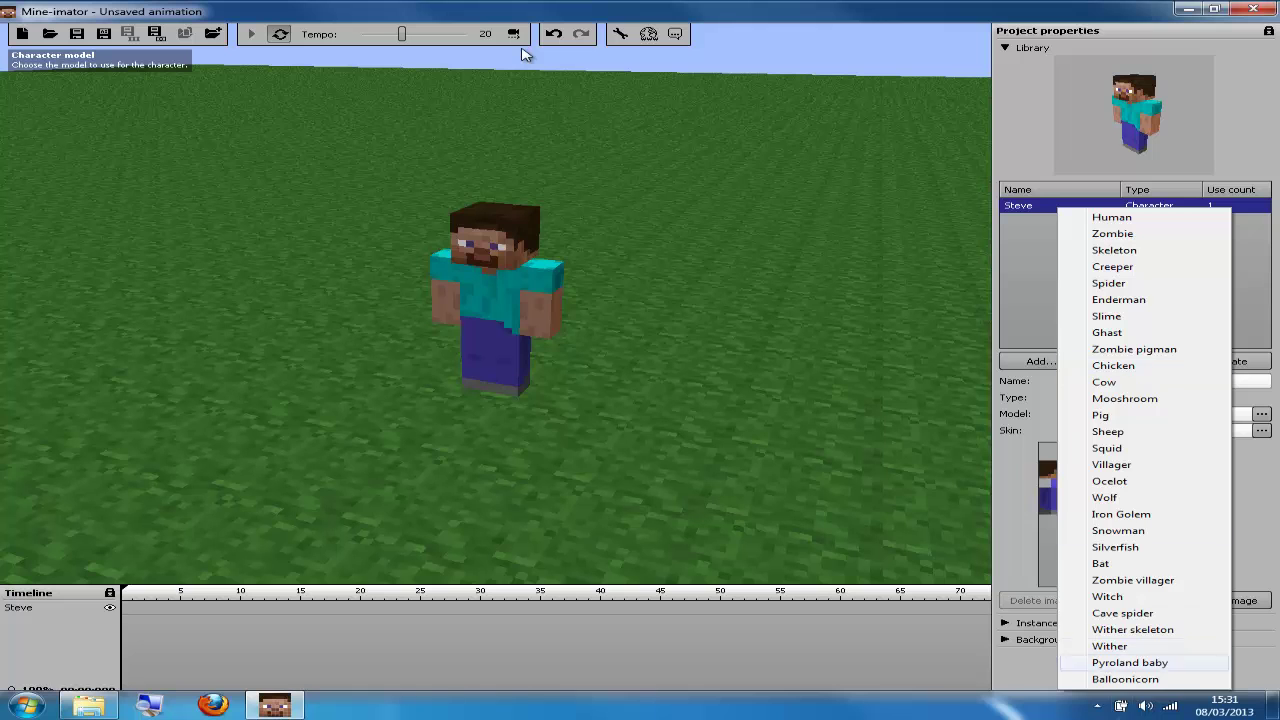
pyautogui.press('Return')
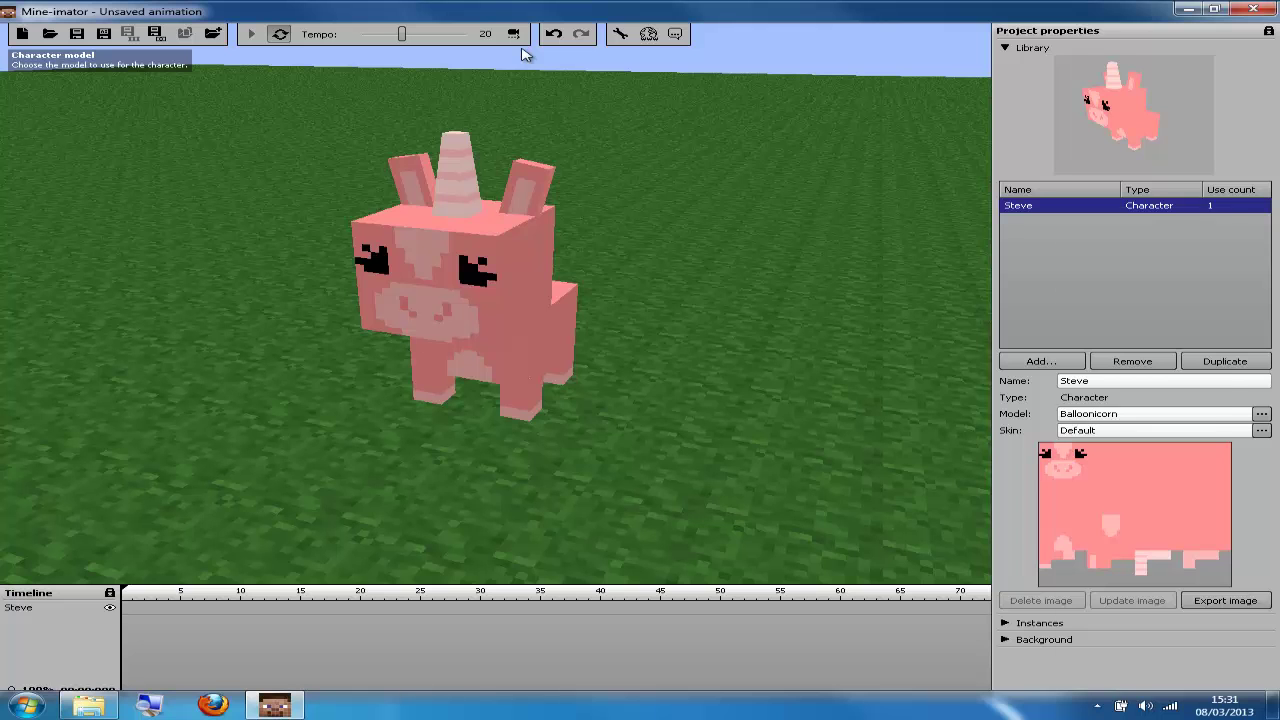
pyautogui.click(1262, 414)
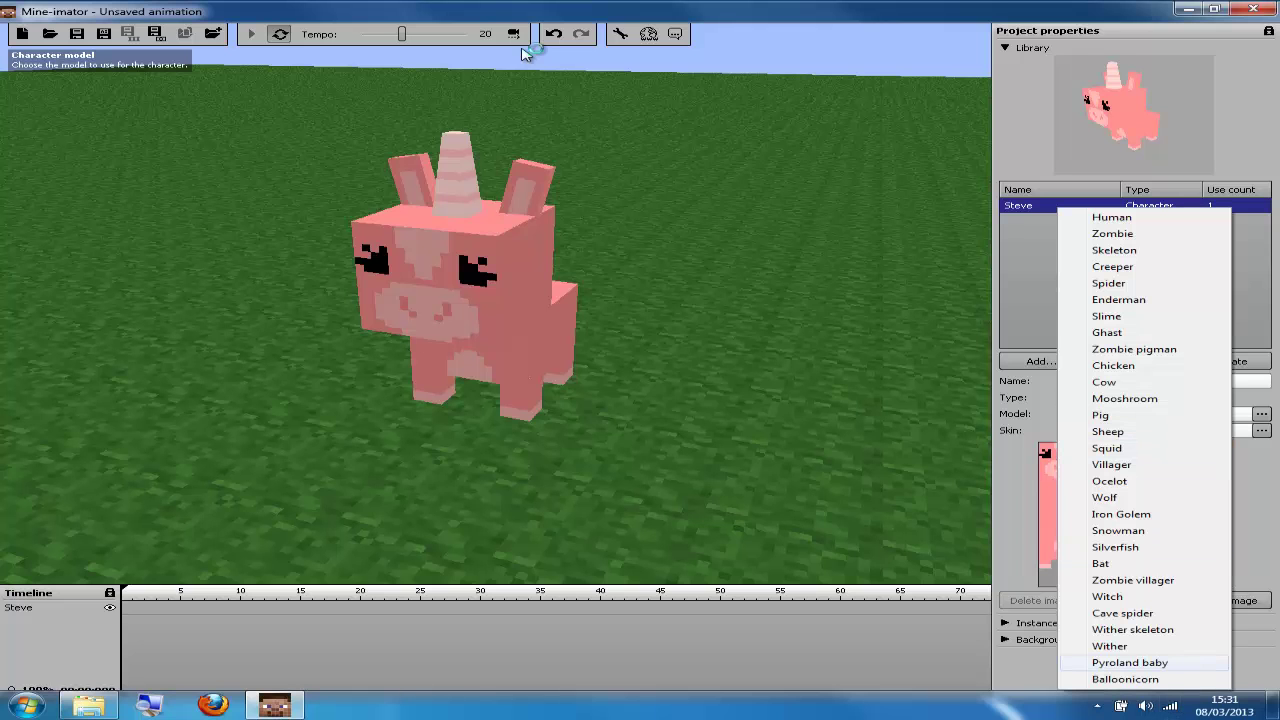
pyautogui.click(1129, 662)
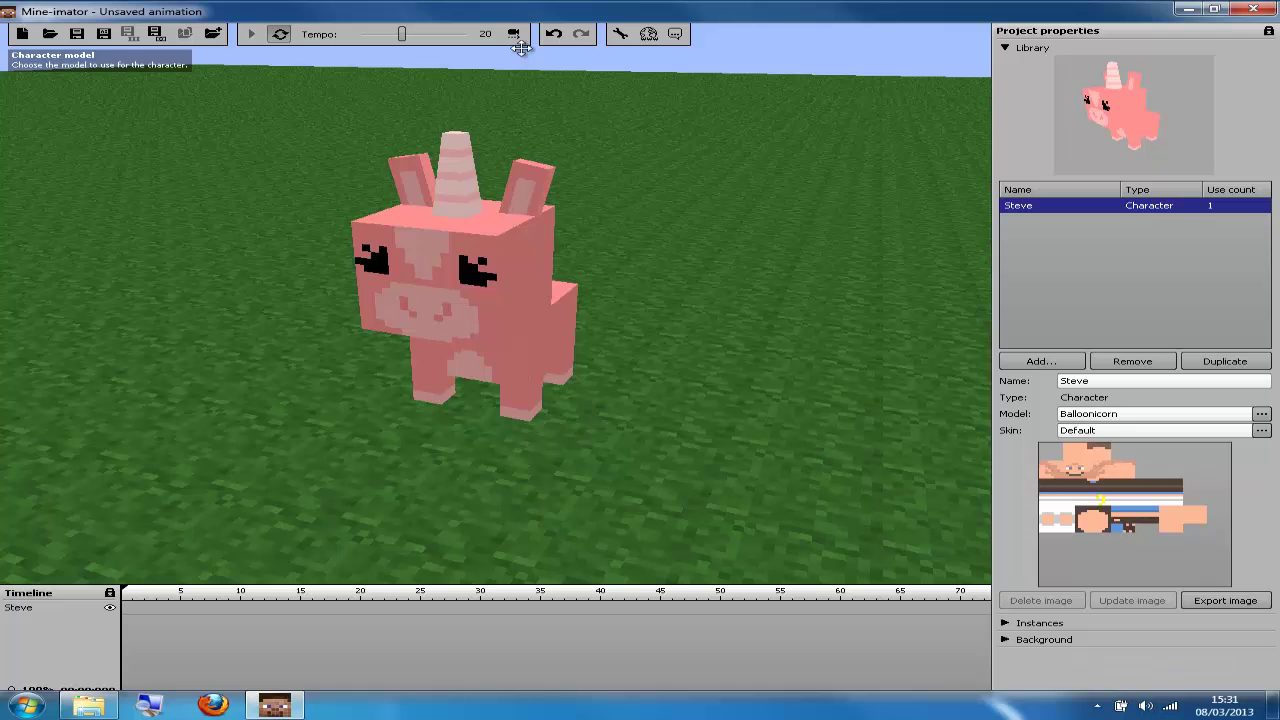
pyautogui.moveTo(521, 47); pyautogui.dragTo(523, 55)
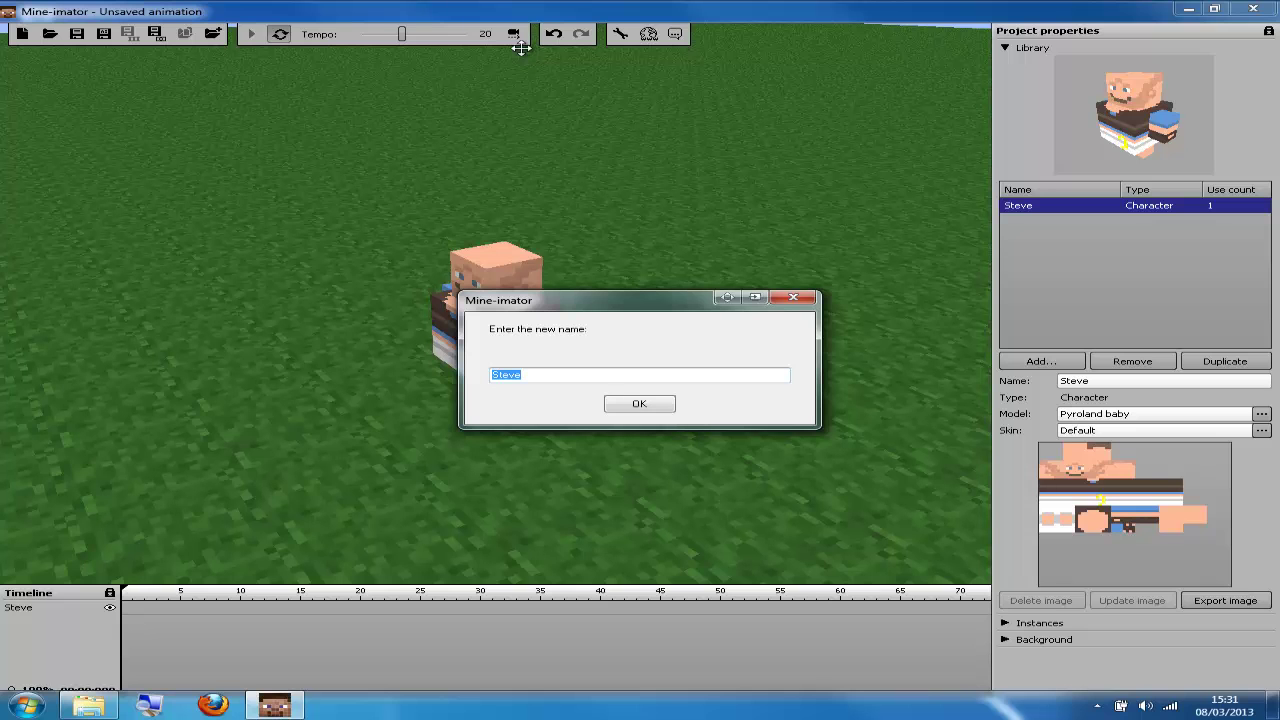
pyautogui.press('Return')
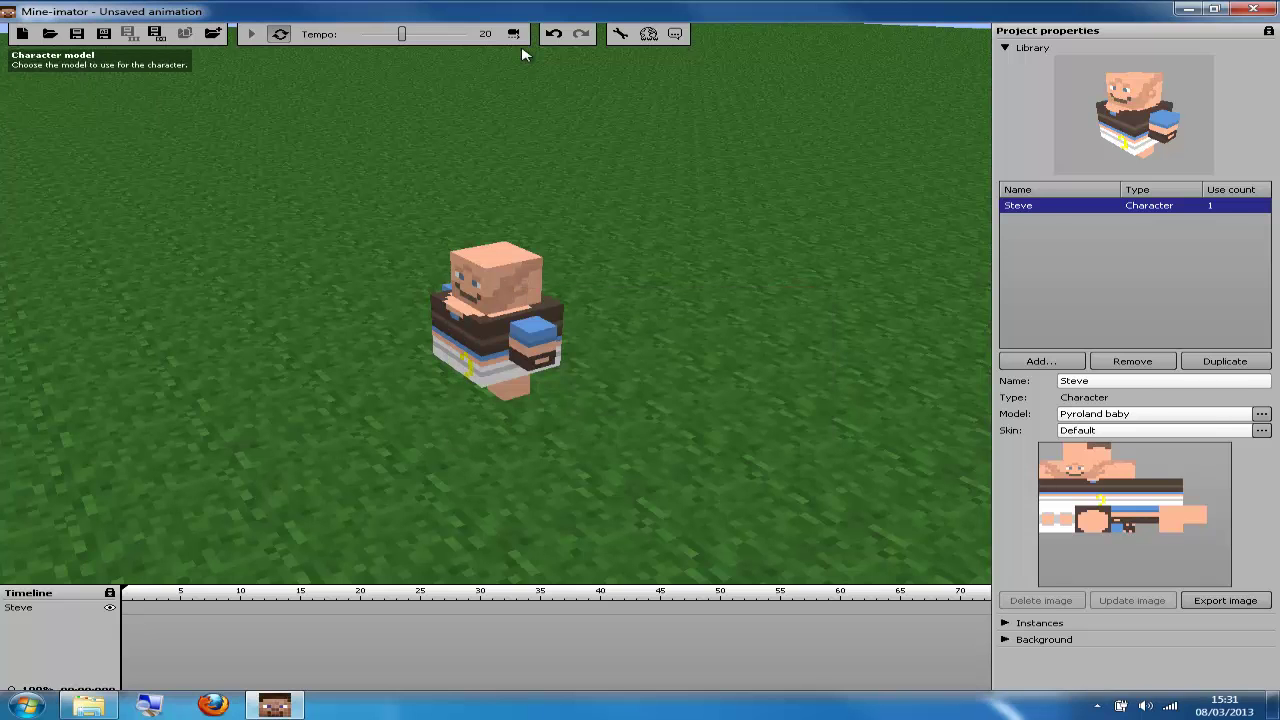
# Try the Creeper model on Steve and restore the Human model.
pyautogui.click(1262, 414)
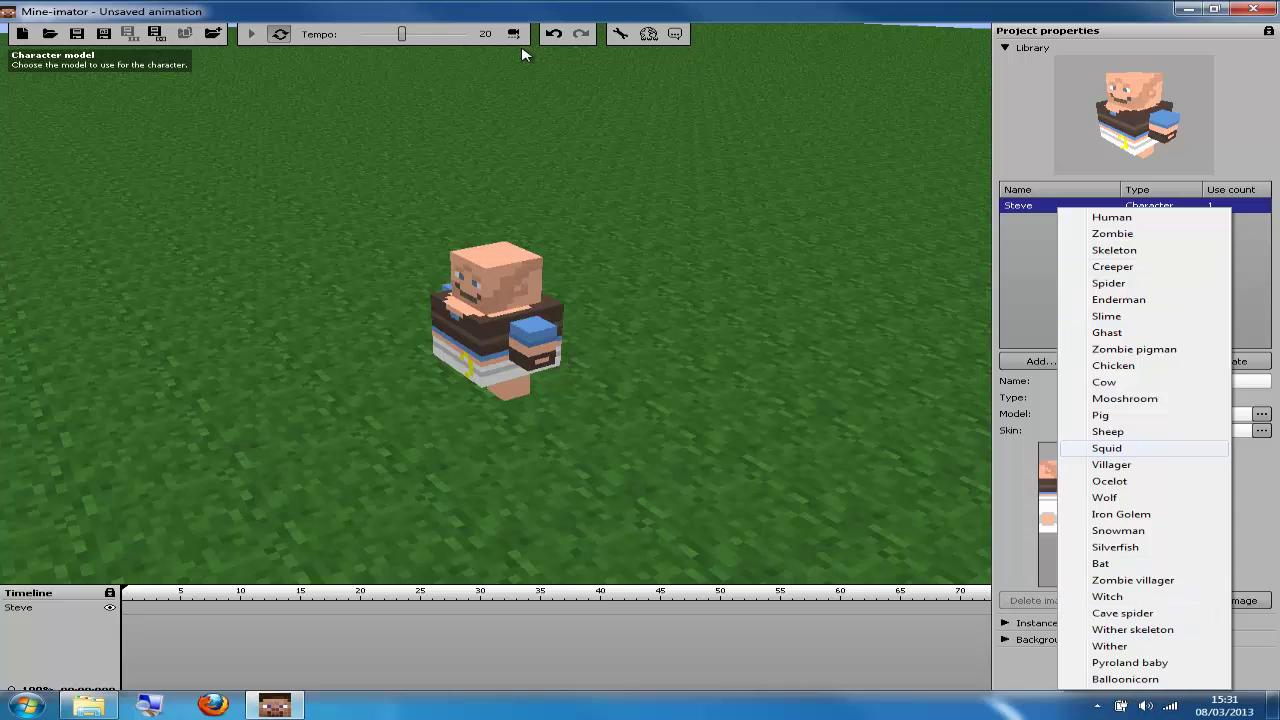
pyautogui.click(1112, 266)
pyautogui.moveTo(521, 48); pyautogui.dragTo(521, 48)
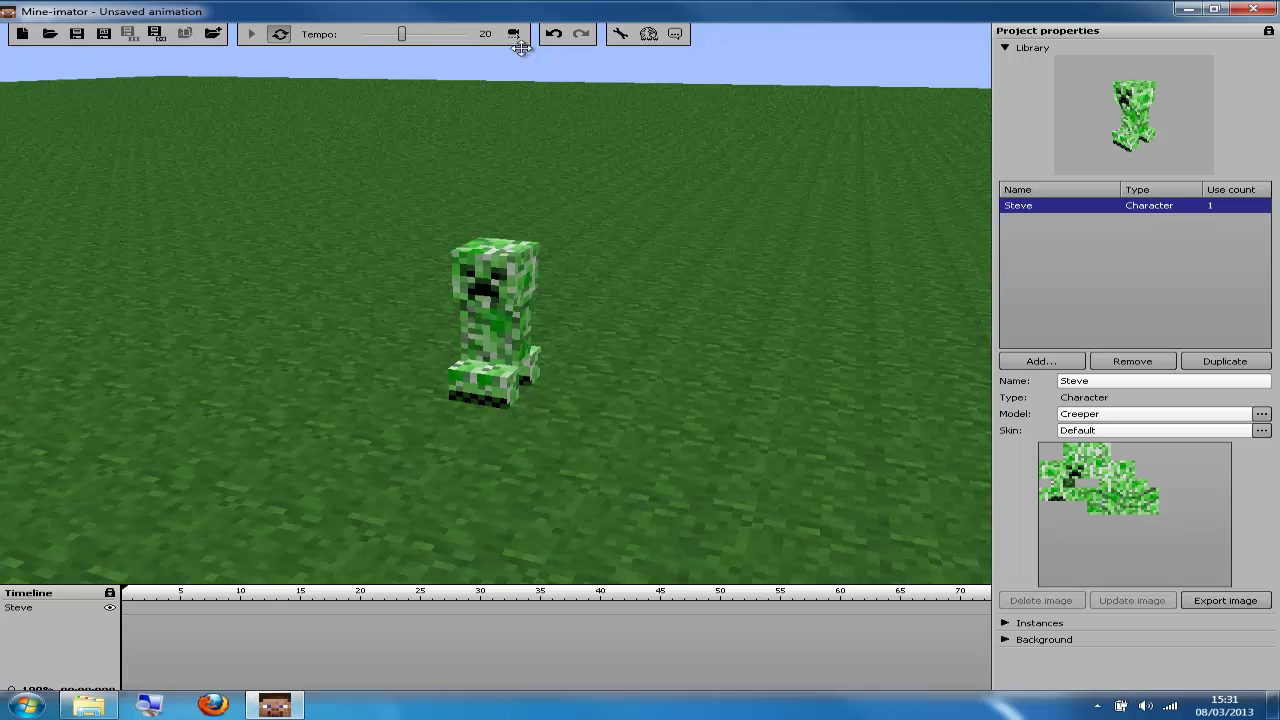
pyautogui.click(526, 55)
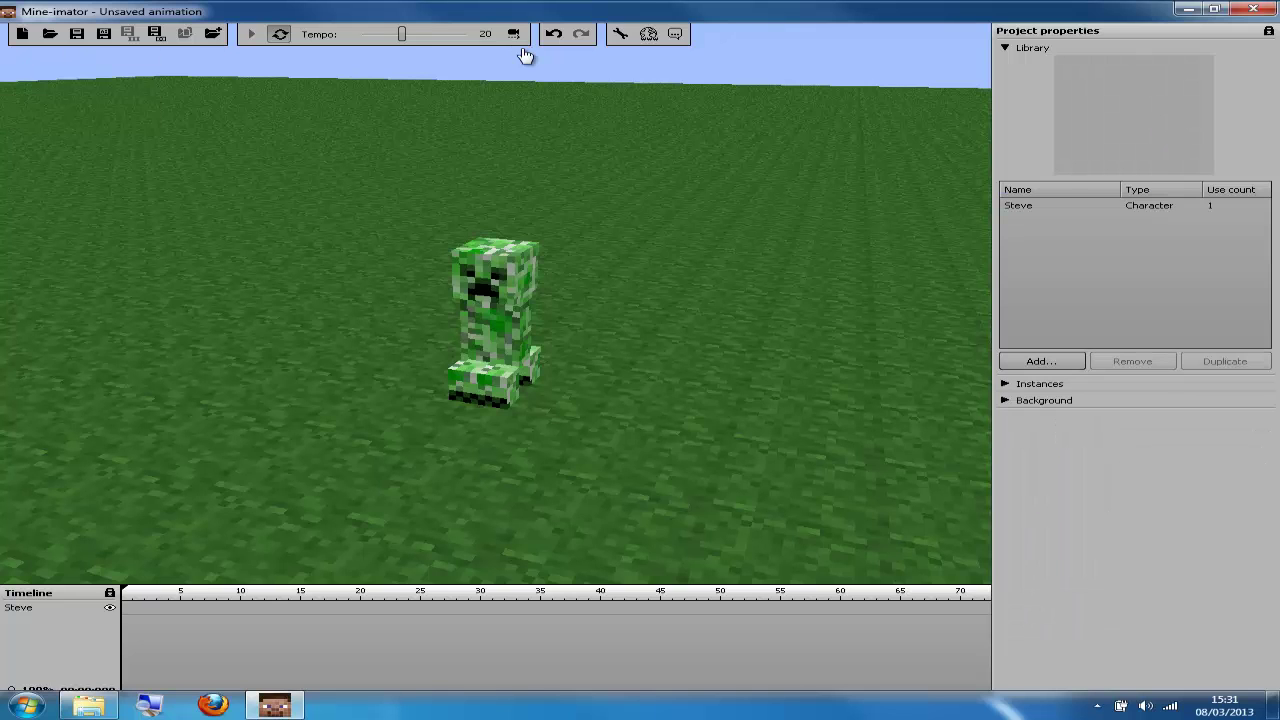
pyautogui.click(1060, 205)
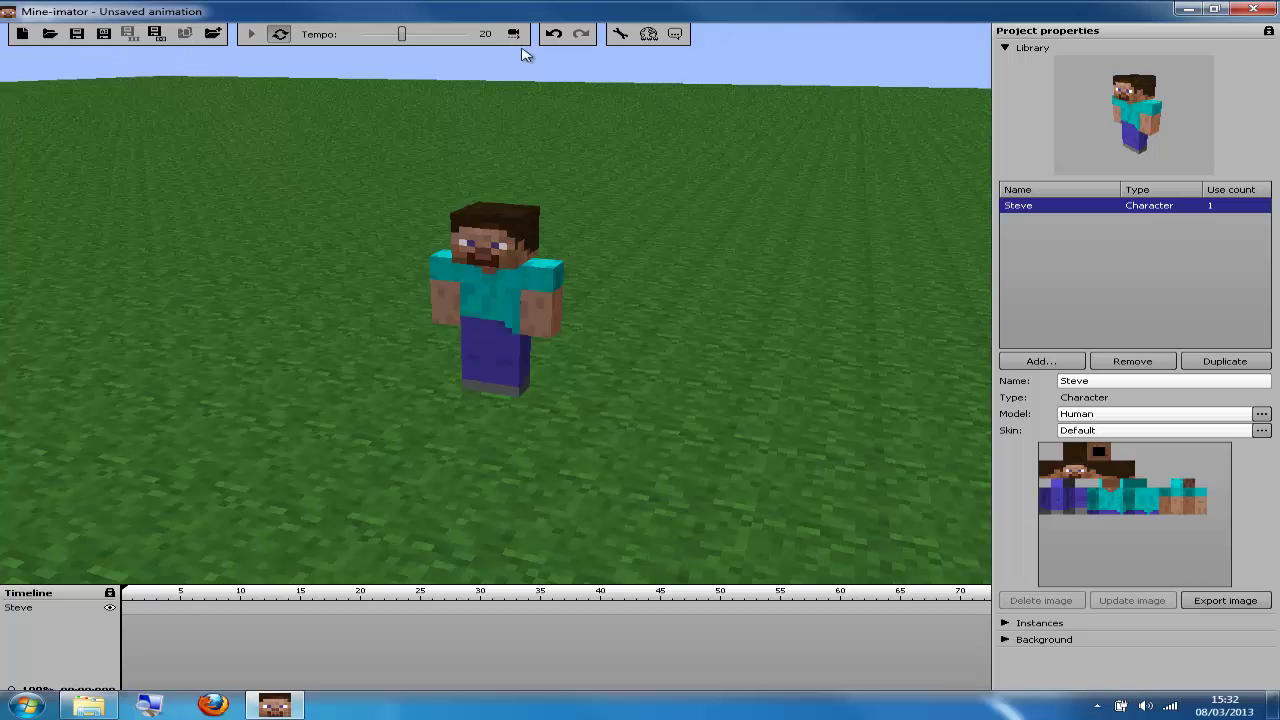
# Create a keyframe for Steve at the start of the timeline and select the Body part.
pyautogui.press('Insert')
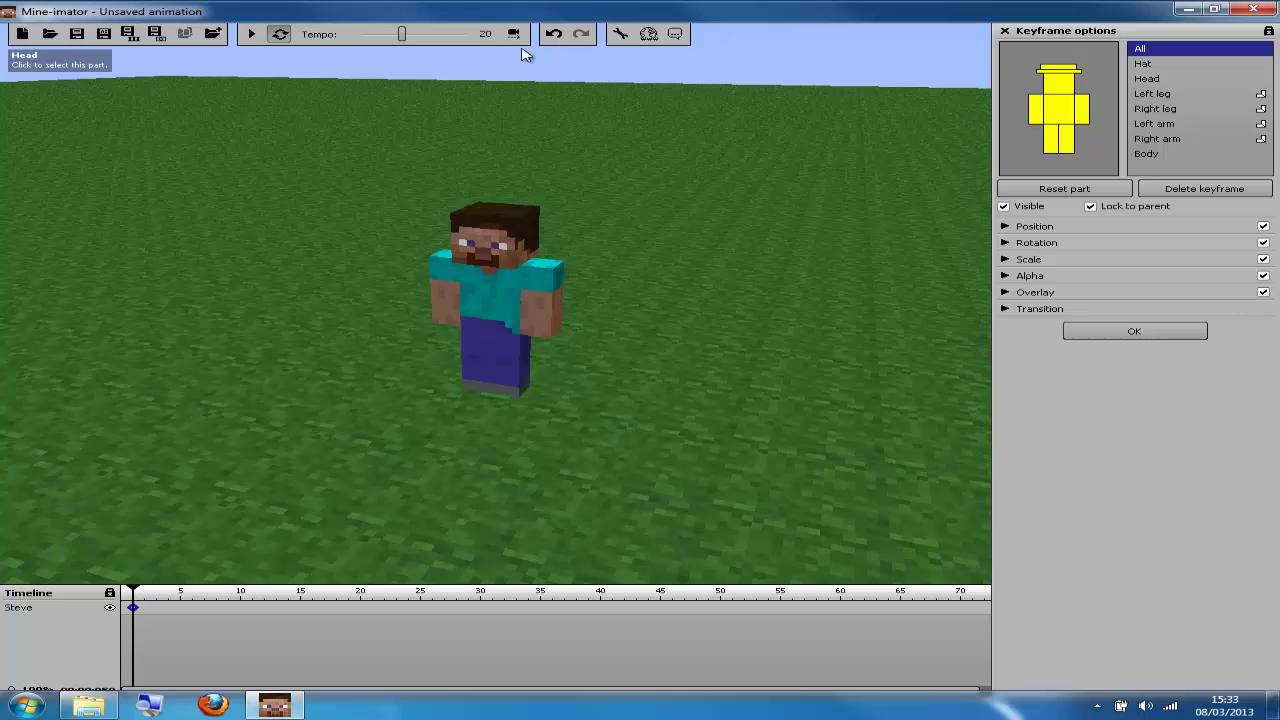
pyautogui.click(1037, 106)
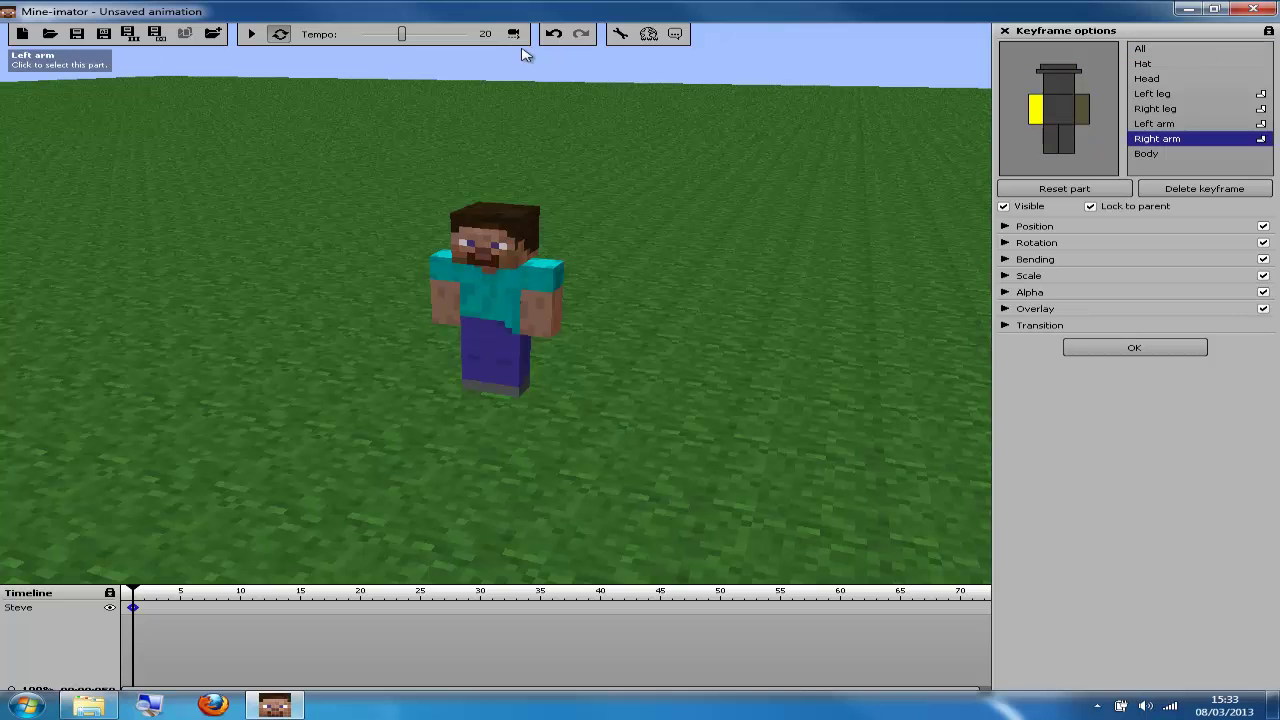
pyautogui.click(1058, 82)
pyautogui.click(1056, 110)
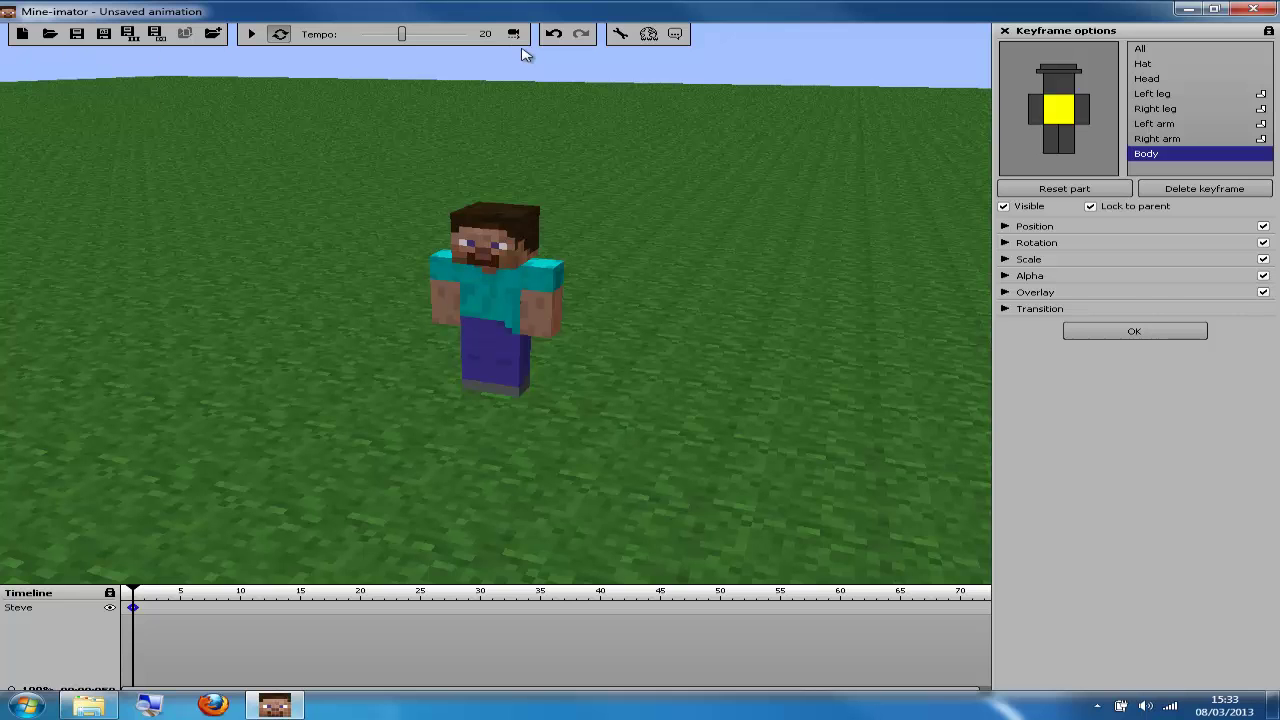
# Bend Steve's body forward by setting its X rotation to 23.
pyautogui.click(1005, 243)
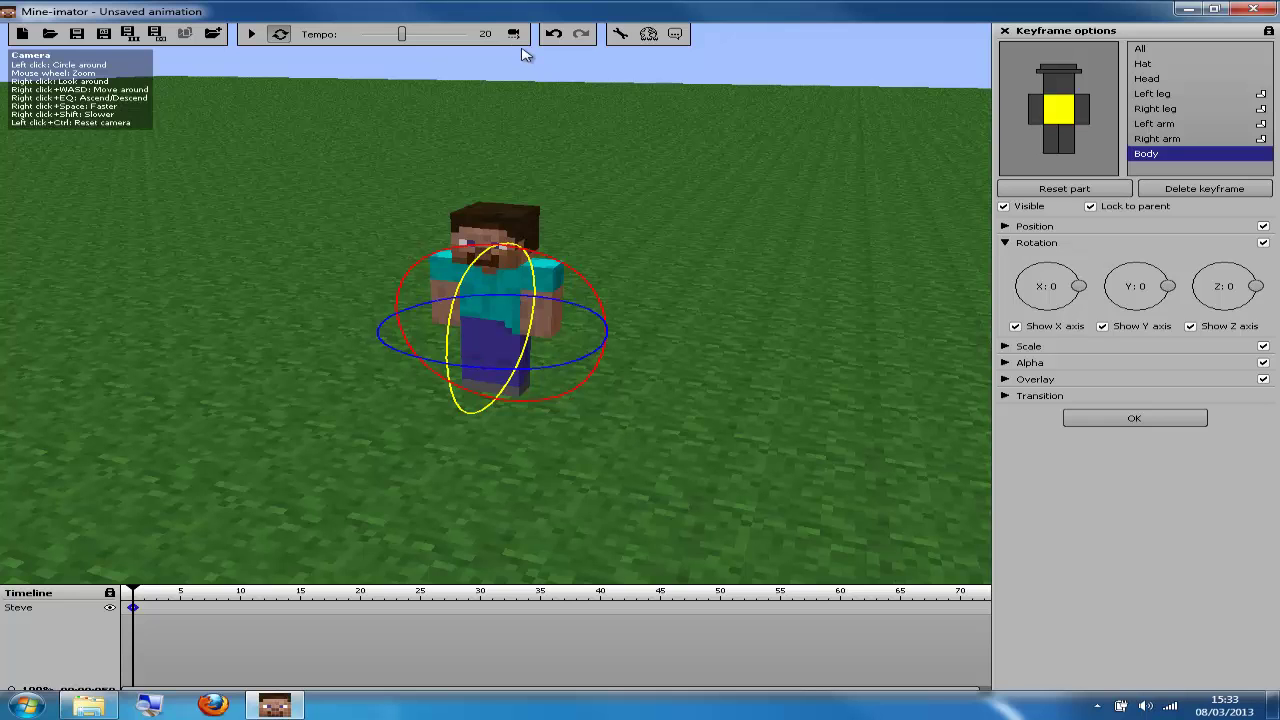
pyautogui.moveTo(522, 247)
pyautogui.mouseDown()
pyautogui.moveTo(478, 260)
pyautogui.moveTo(524, 246)
pyautogui.mouseUp()
pyautogui.moveTo(1076, 276)
pyautogui.mouseDown()
pyautogui.moveTo(1066, 311)
pyautogui.moveTo(1077, 285)
pyautogui.mouseUp()
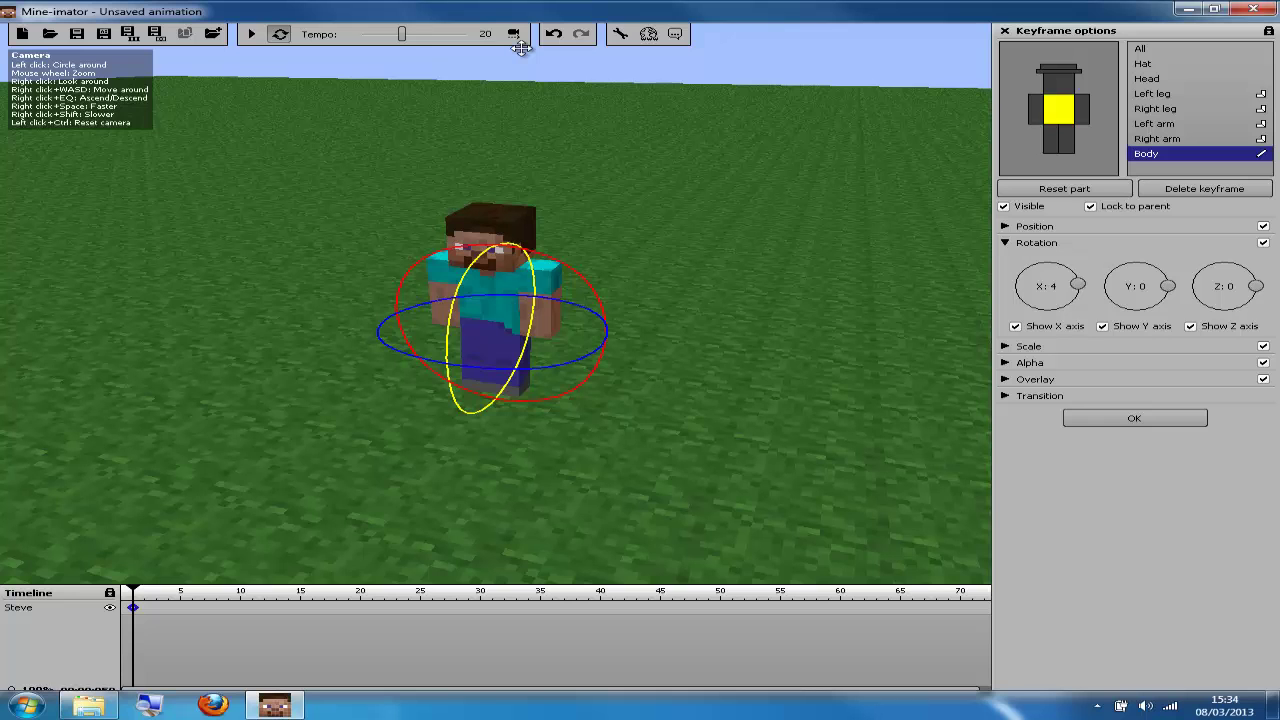
pyautogui.moveTo(1077, 284)
pyautogui.mouseDown()
pyautogui.moveTo(1077, 296)
pyautogui.moveTo(1076, 276)
pyautogui.mouseUp()
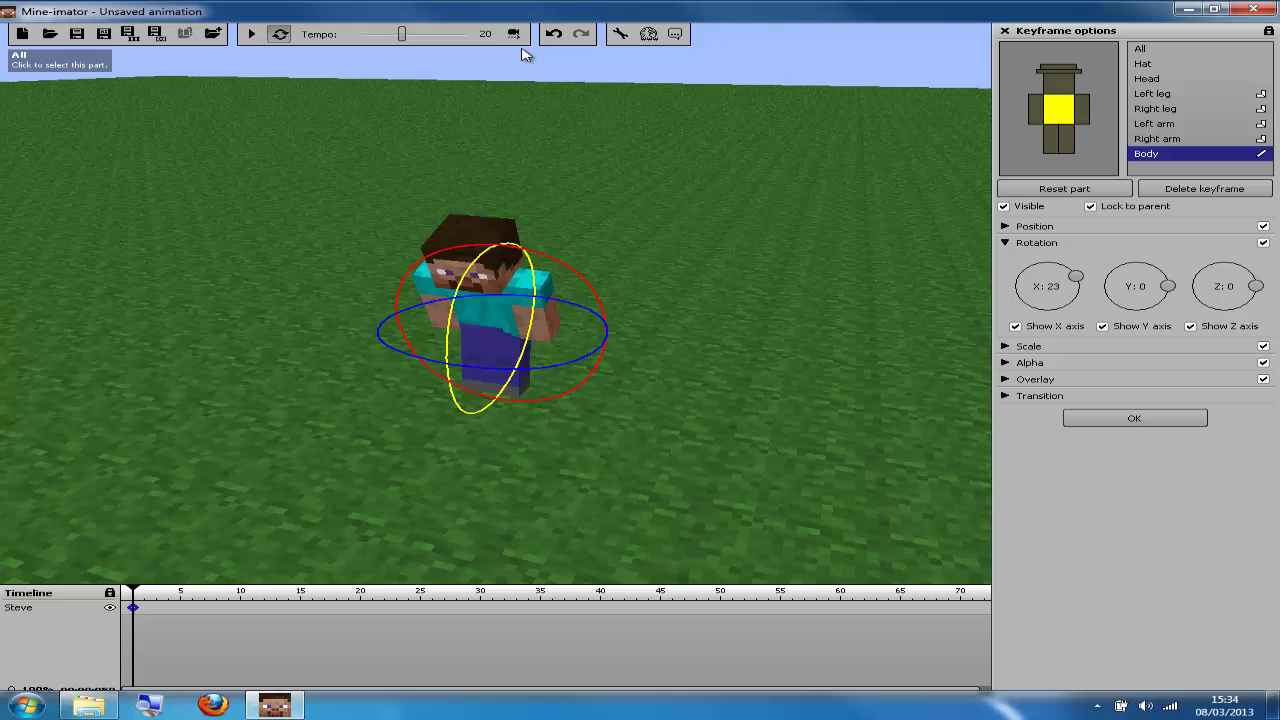
# Set the X rotation of Steve's right arm to -84.
pyautogui.moveTo(640, 320); pyautogui.dragTo(720, 274)
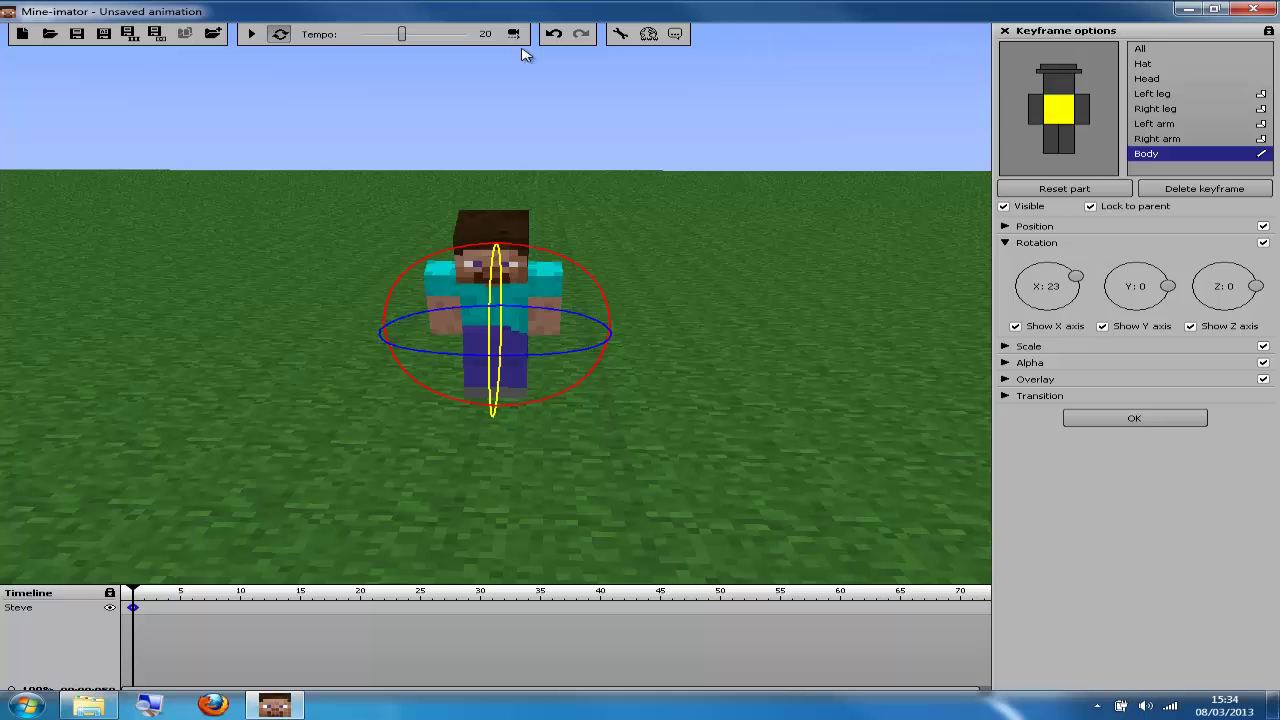
pyautogui.click(1036, 109)
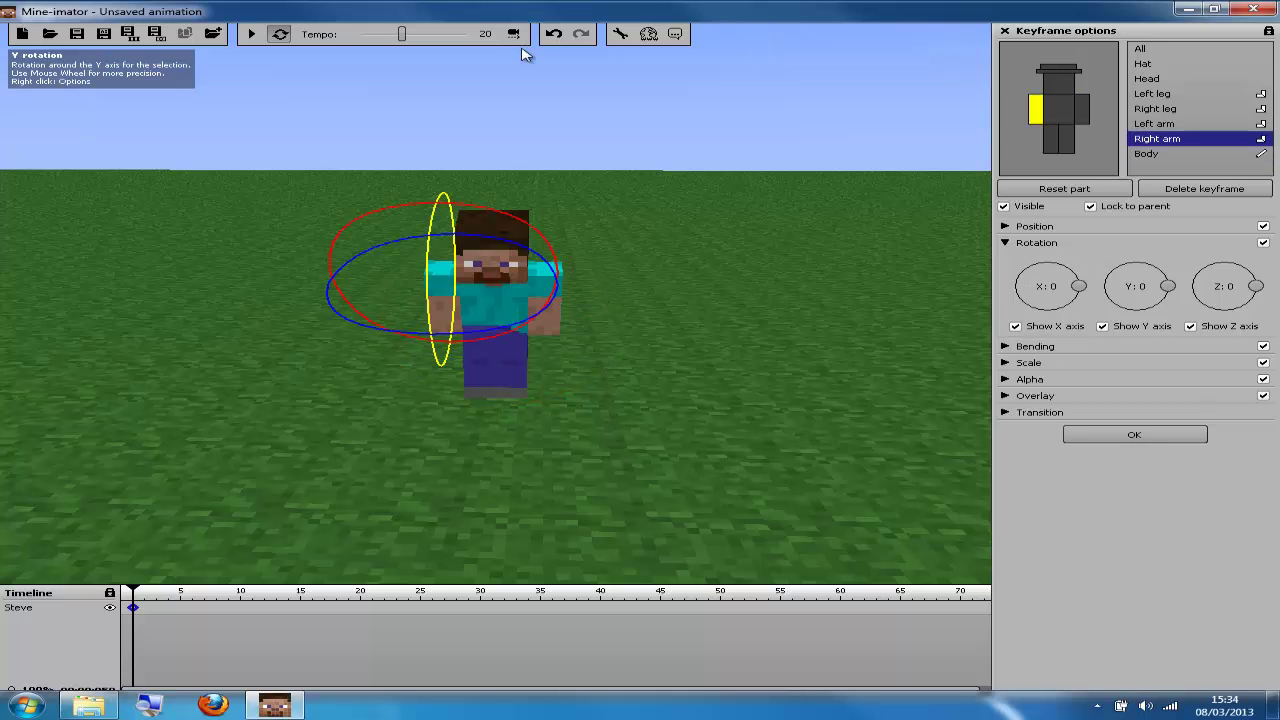
pyautogui.moveTo(1079, 286); pyautogui.dragTo(1070, 268)
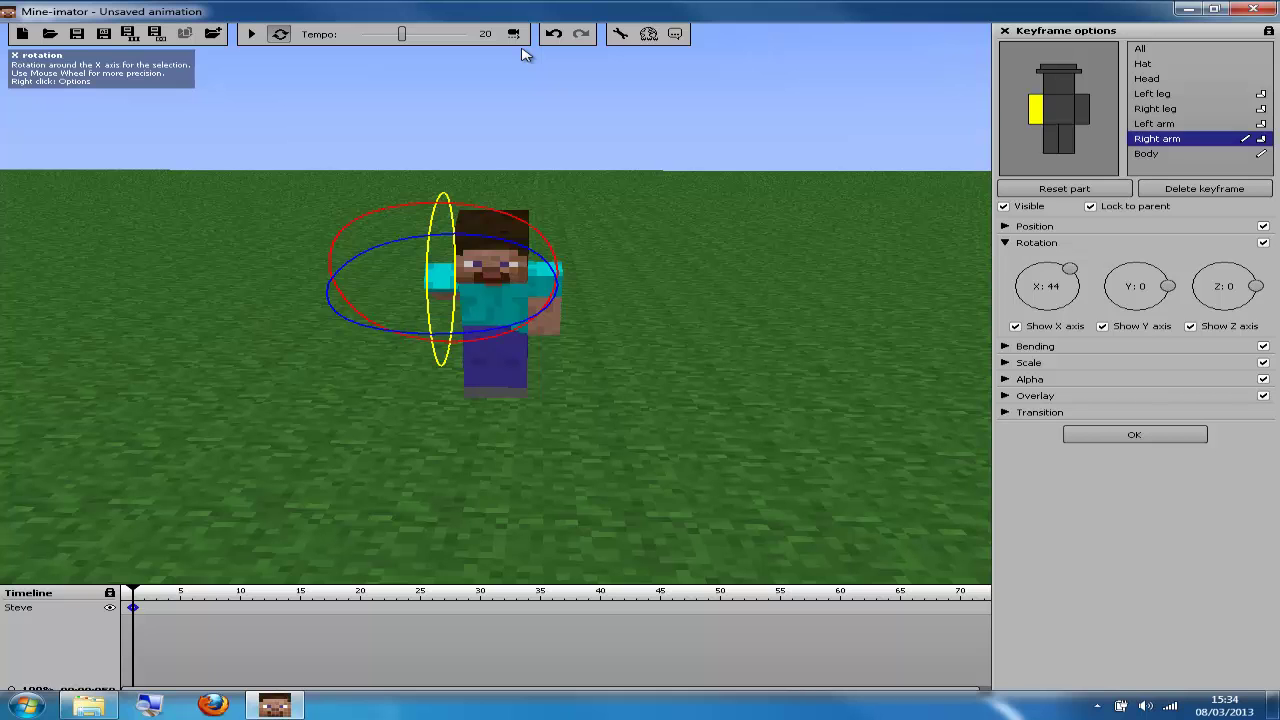
pyautogui.moveTo(1070, 268); pyautogui.dragTo(1068, 267)
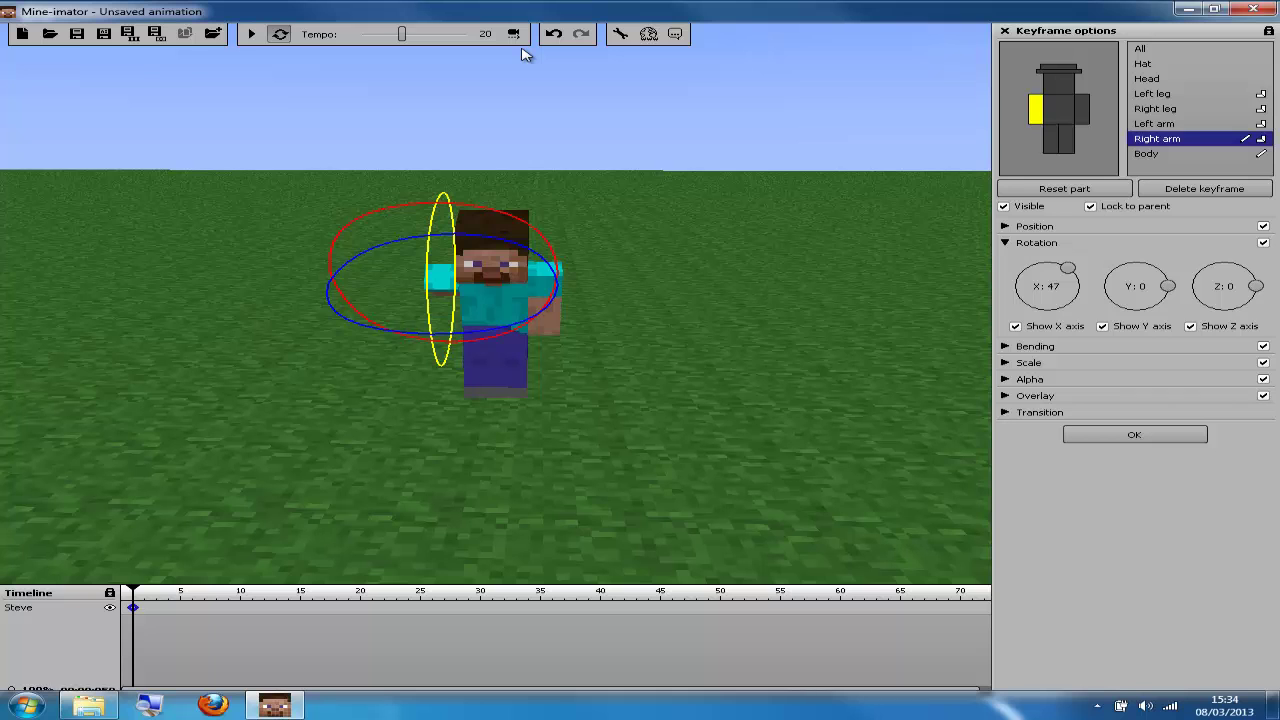
pyautogui.click(1076, 289)
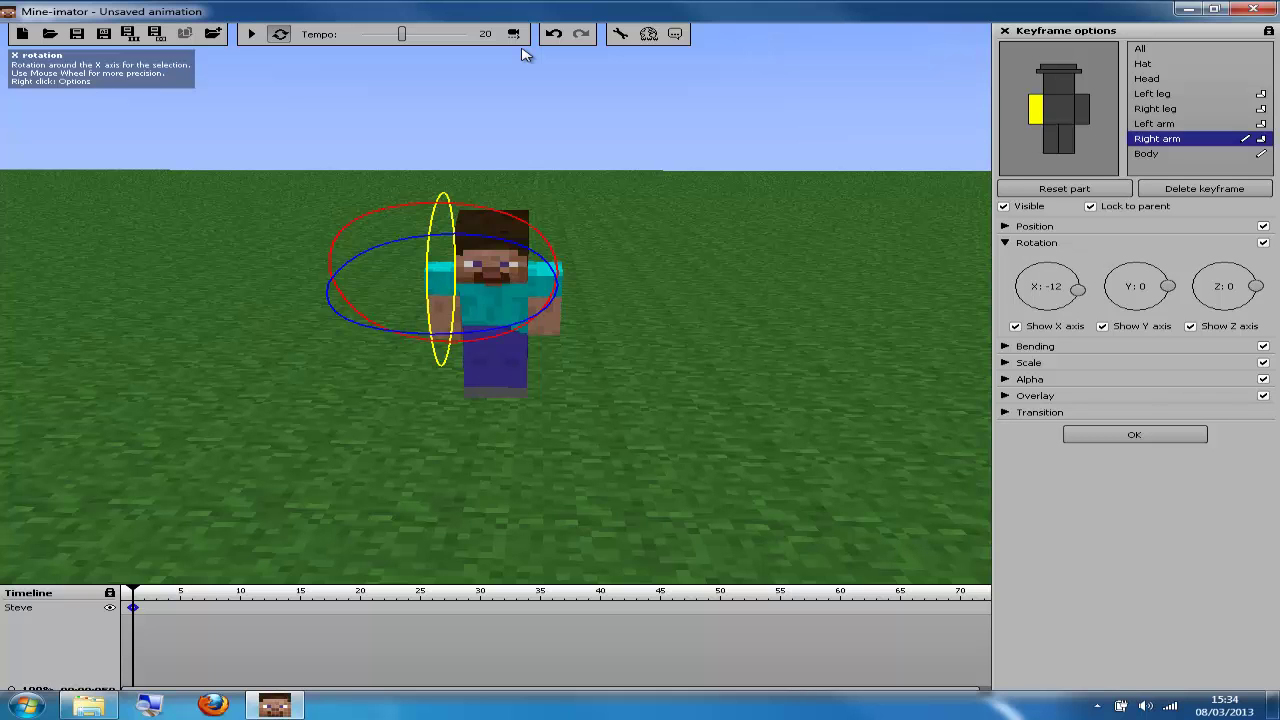
pyautogui.moveTo(1077, 289); pyautogui.dragTo(1050, 308)
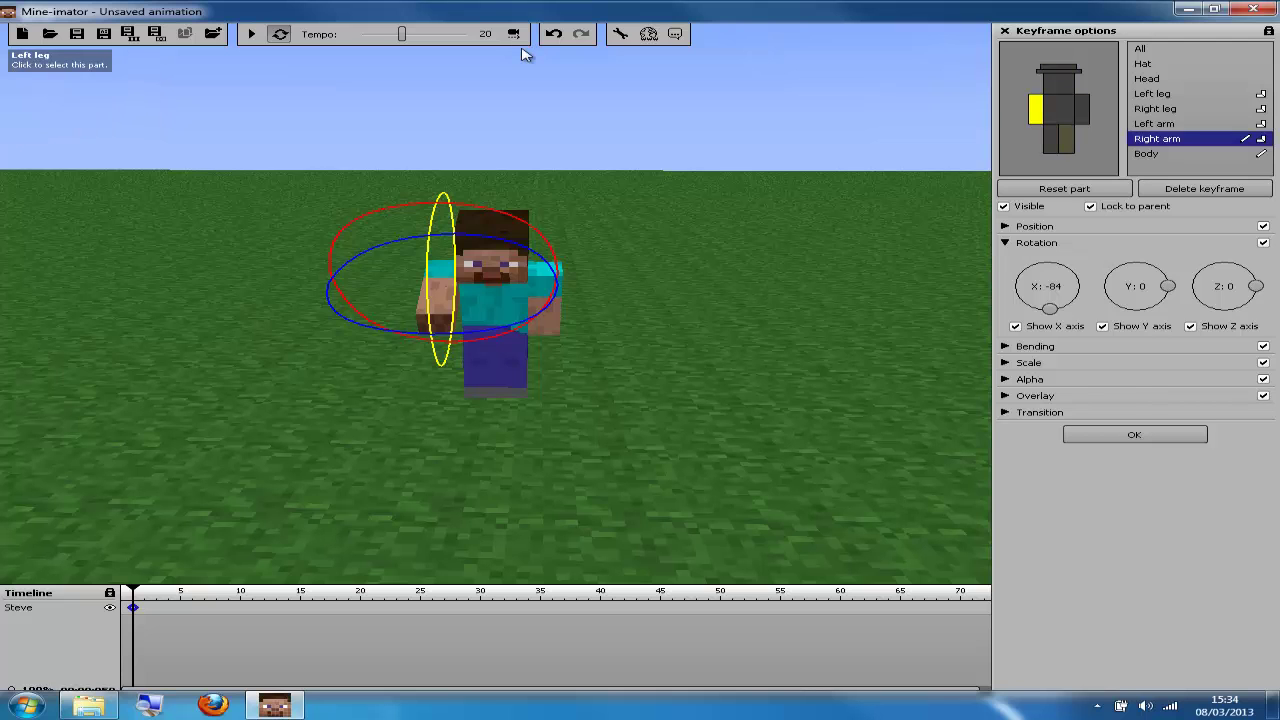
# Set the X rotation of Steve's left leg to -58 and of his left arm to 17.
pyautogui.click(512, 365)
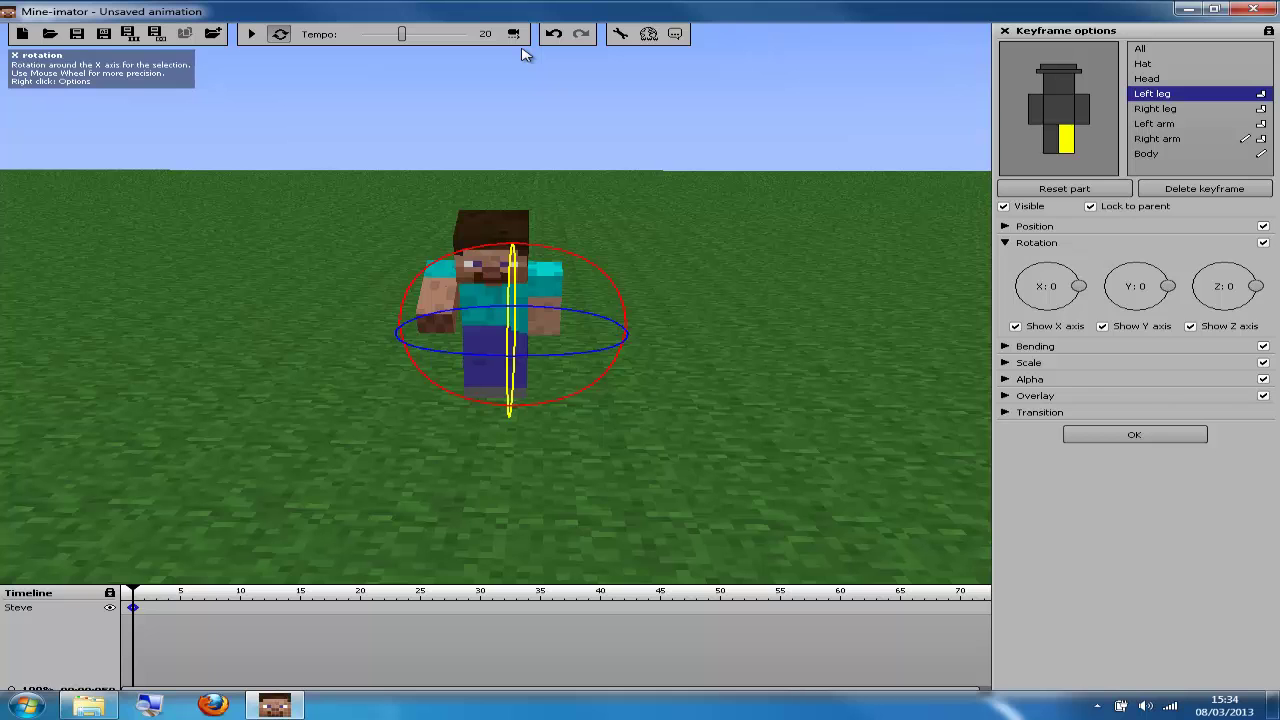
pyautogui.moveTo(1078, 286); pyautogui.dragTo(1062, 306)
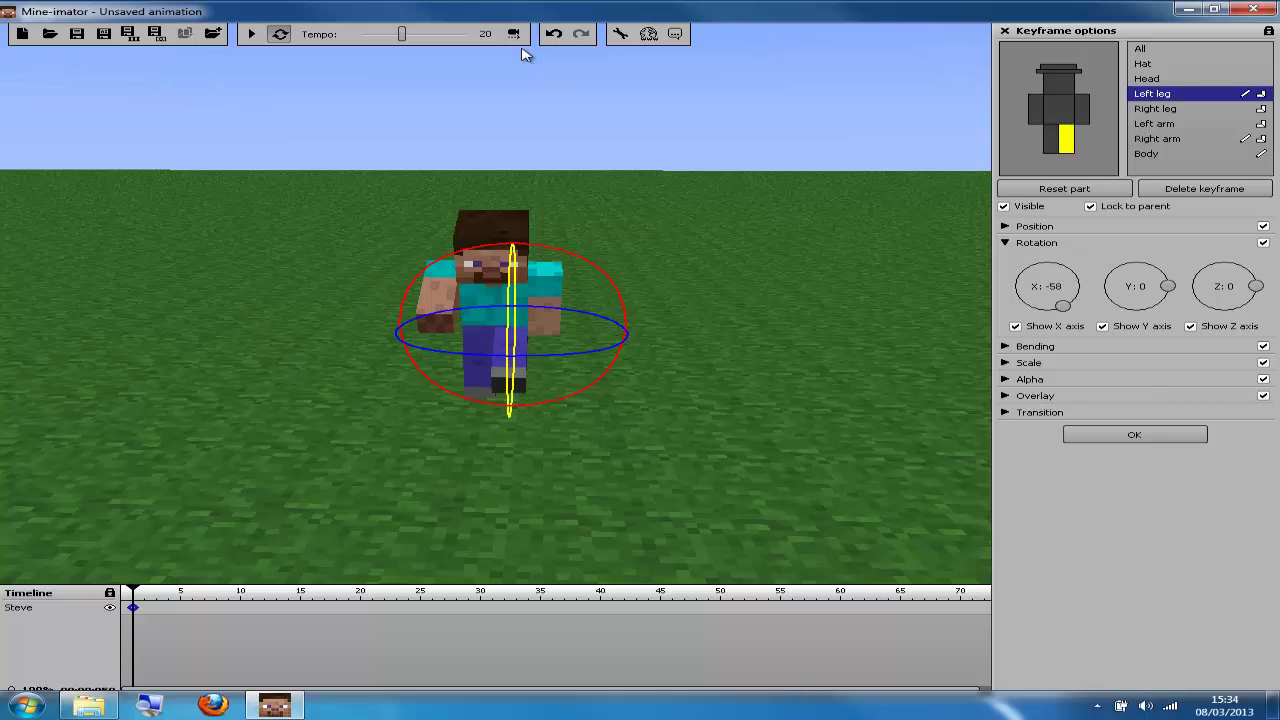
pyautogui.click(1081, 110)
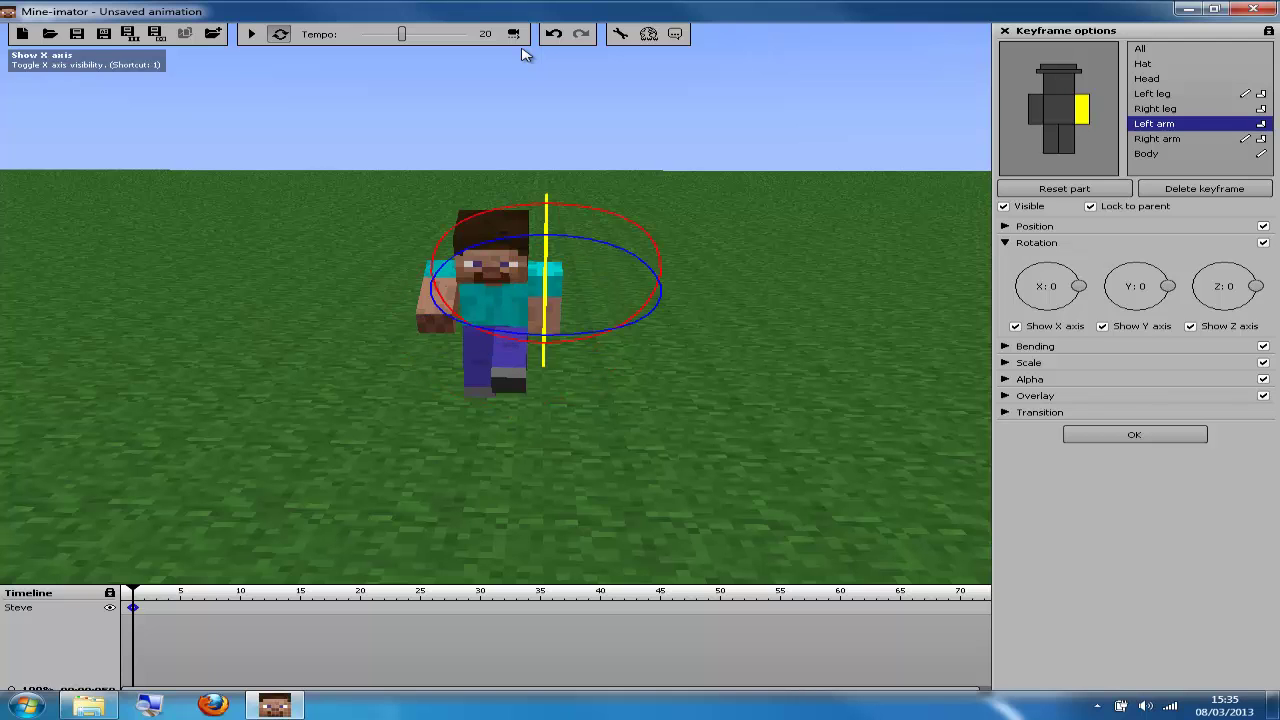
pyautogui.moveTo(1078, 286); pyautogui.dragTo(1076, 278)
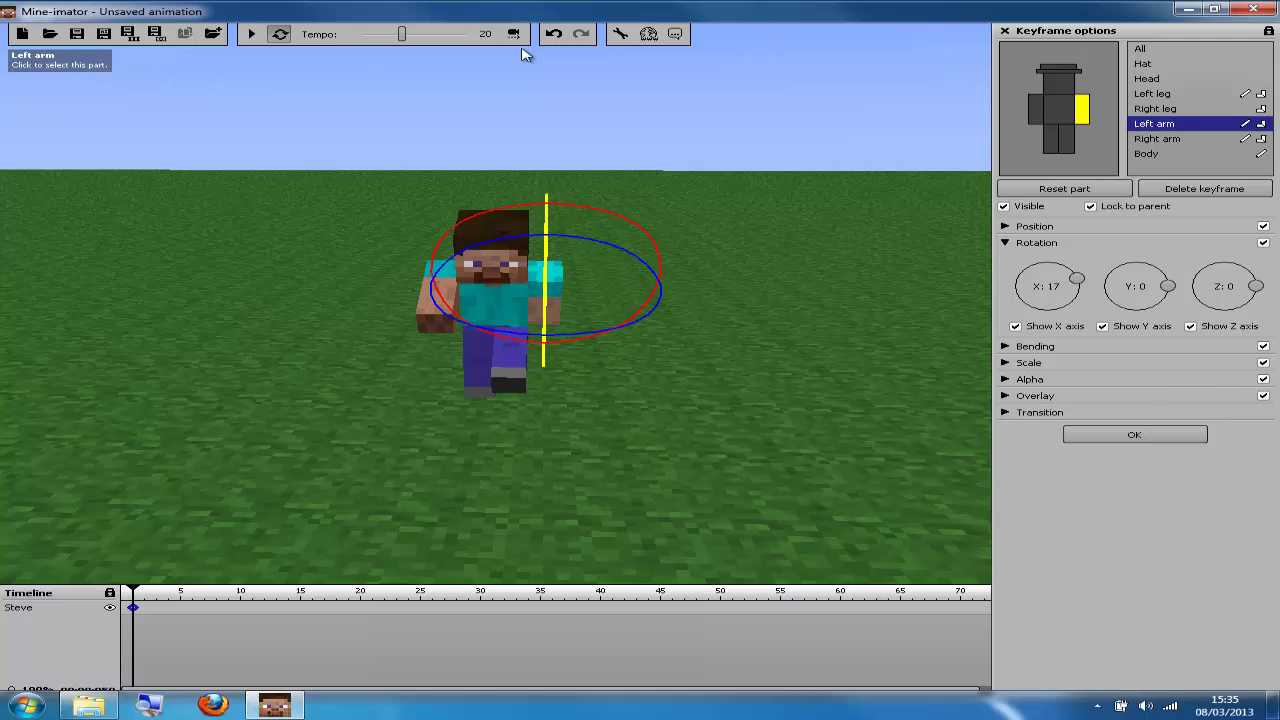
# Tilt Steve's head by setting its X rotation to -59.
pyautogui.click(1058, 82)
pyautogui.moveTo(1079, 286); pyautogui.dragTo(1076, 273)
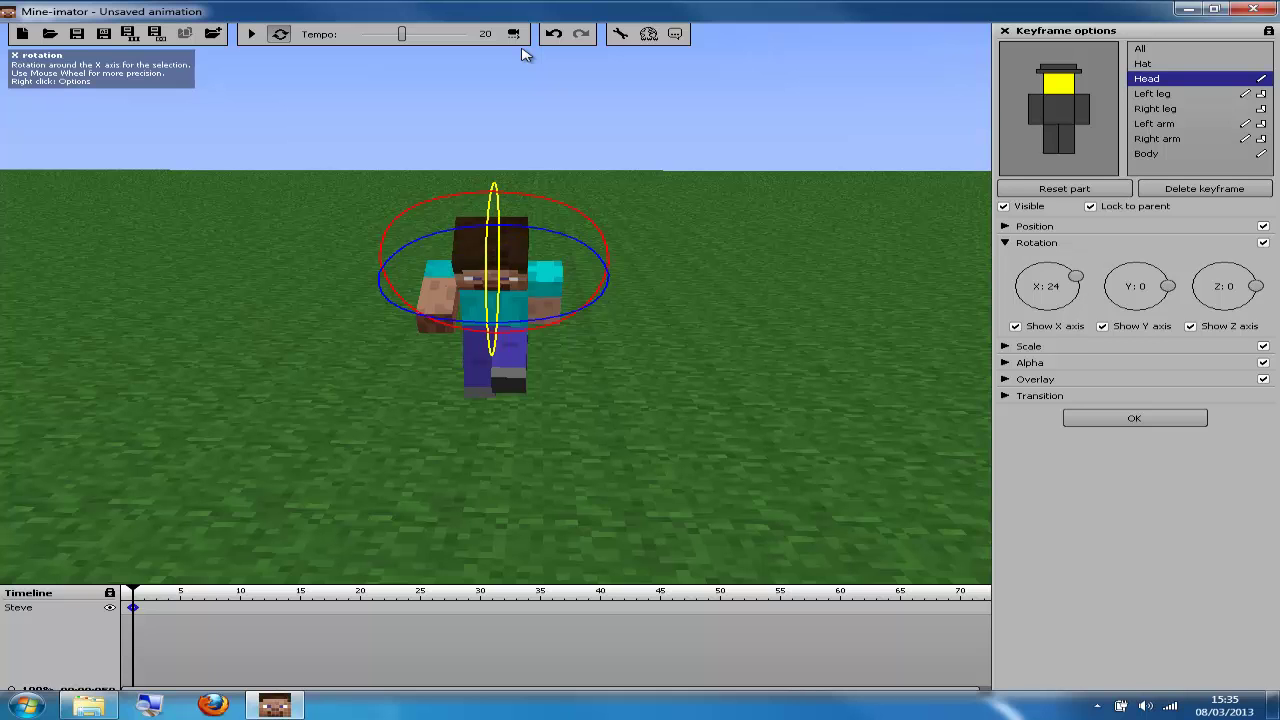
pyautogui.moveTo(1076, 274); pyautogui.dragTo(1062, 305)
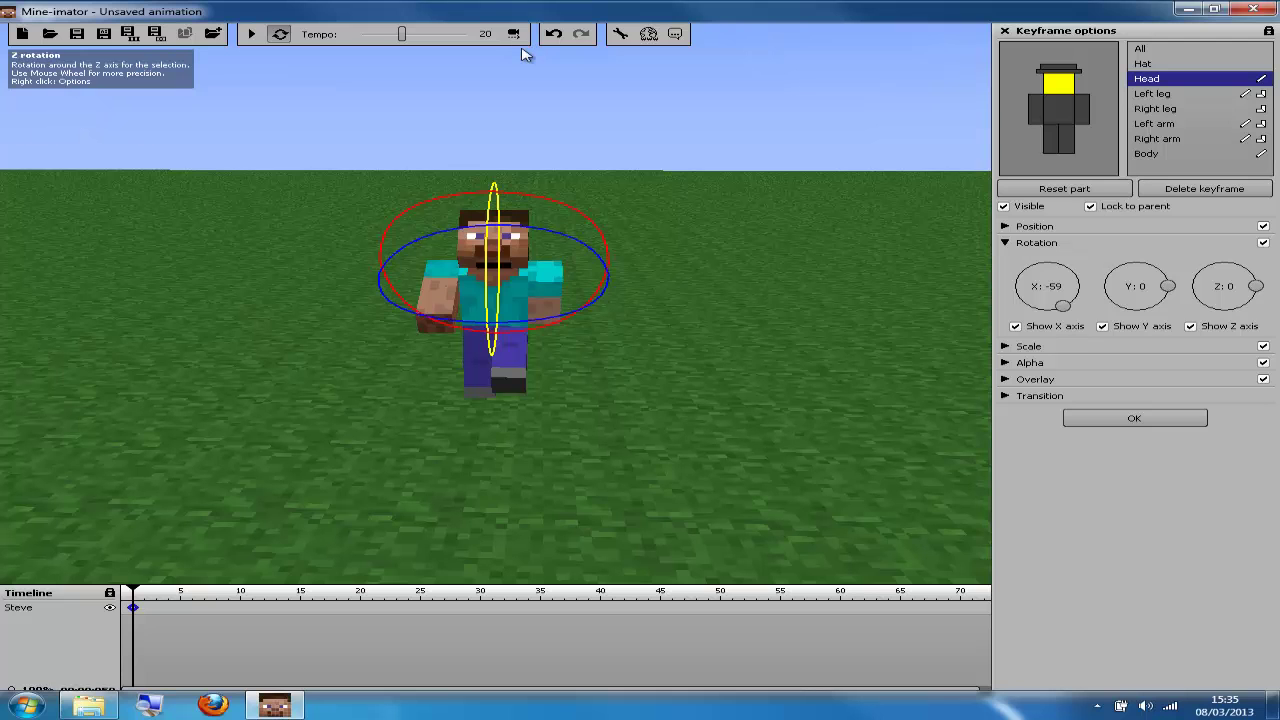
# Set the Y rotation of Steve's head to -4, and rotate his left arm to 14 on Y and 130 on Z.
pyautogui.moveTo(1168, 286); pyautogui.dragTo(1166, 286)
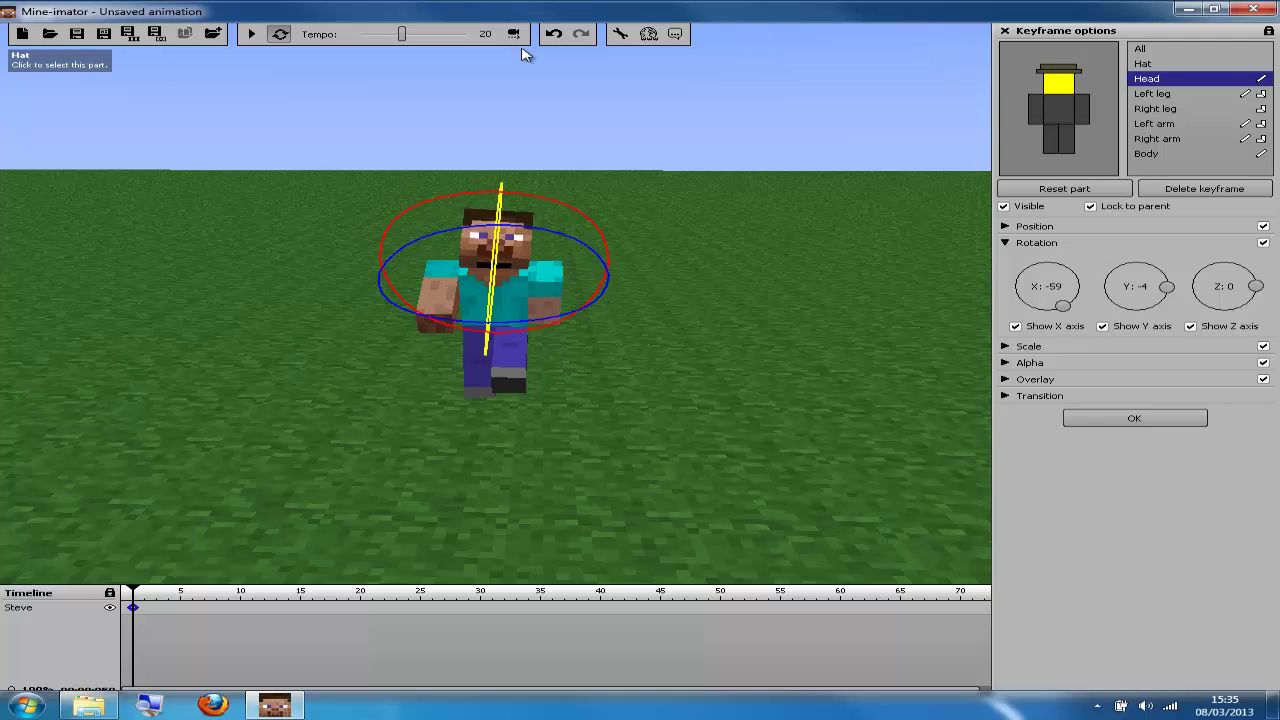
pyautogui.click(1081, 108)
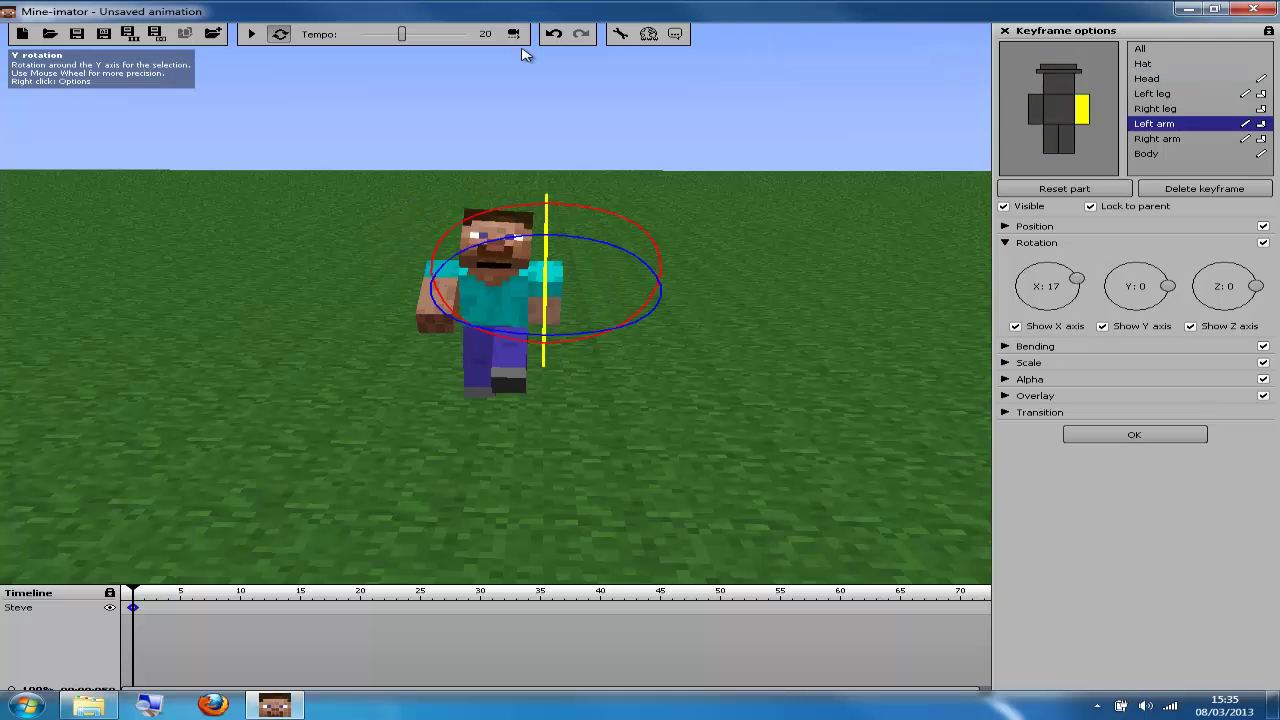
pyautogui.moveTo(1166, 286); pyautogui.dragTo(1164, 280)
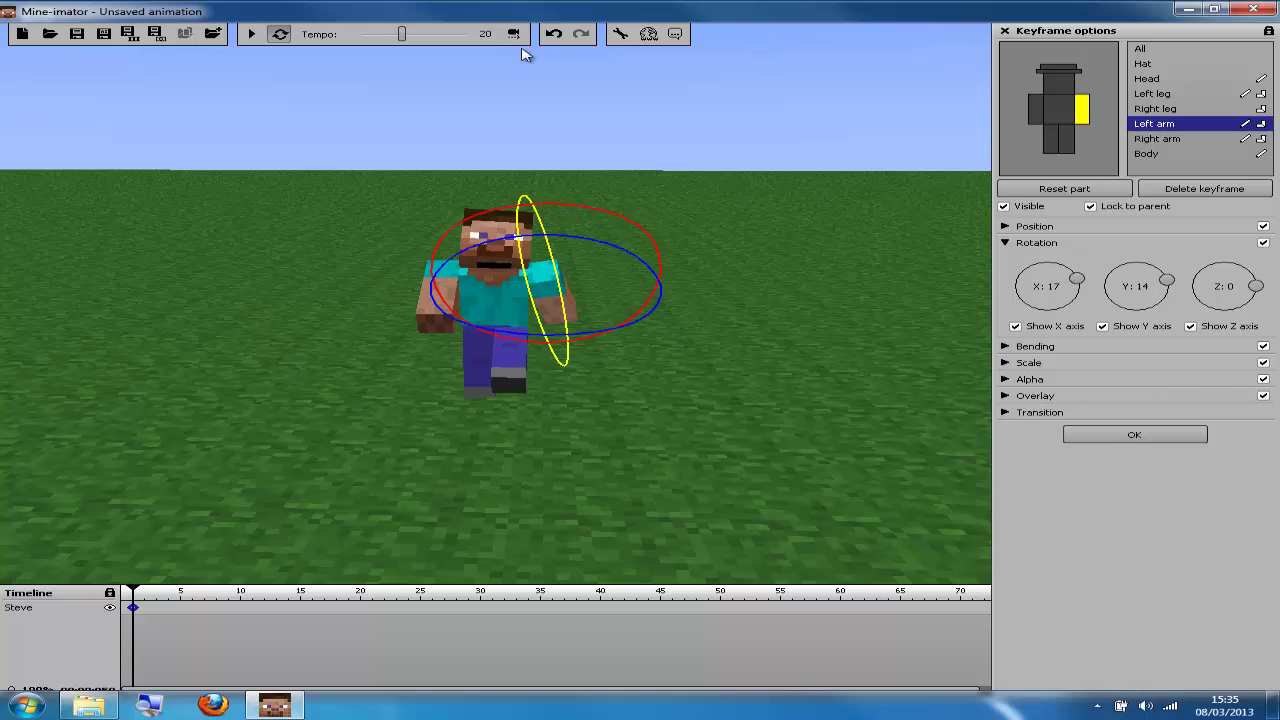
pyautogui.moveTo(1256, 286)
pyautogui.mouseDown()
pyautogui.moveTo(1228, 256)
pyautogui.moveTo(1203, 264)
pyautogui.mouseUp()
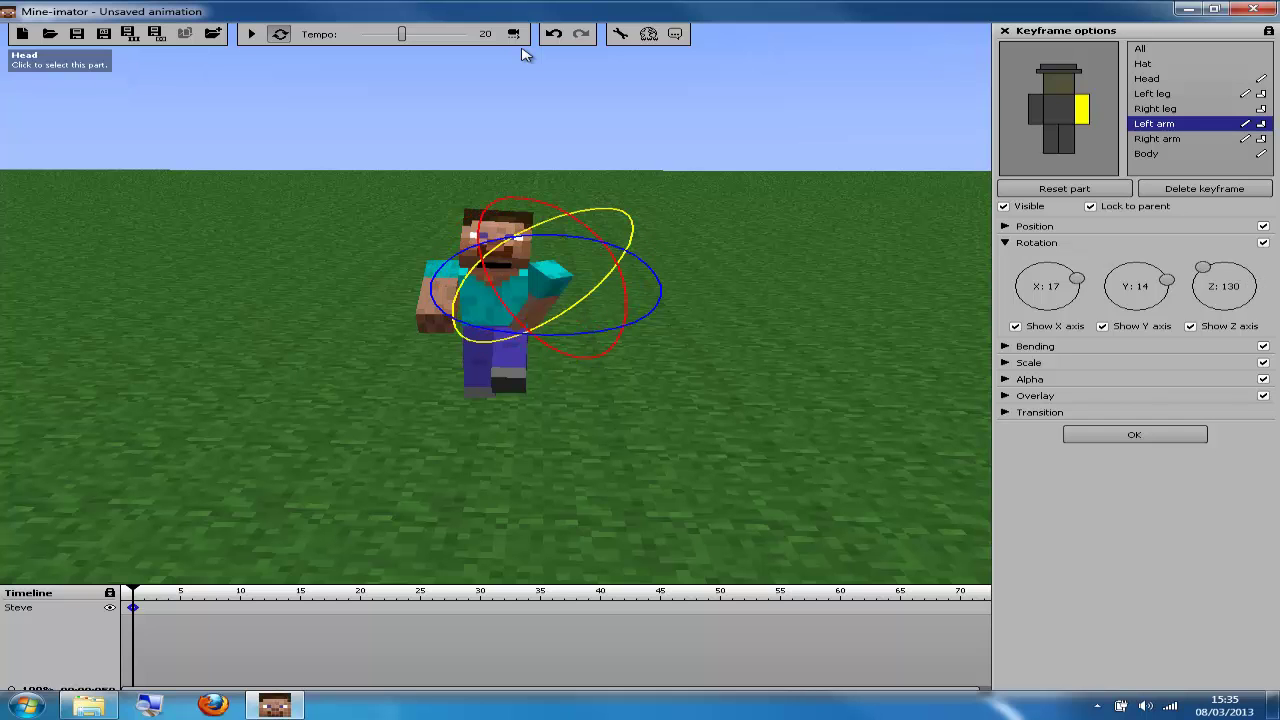
# Turn Steve's head sideways by setting its Z rotation to -43.
pyautogui.click(1058, 78)
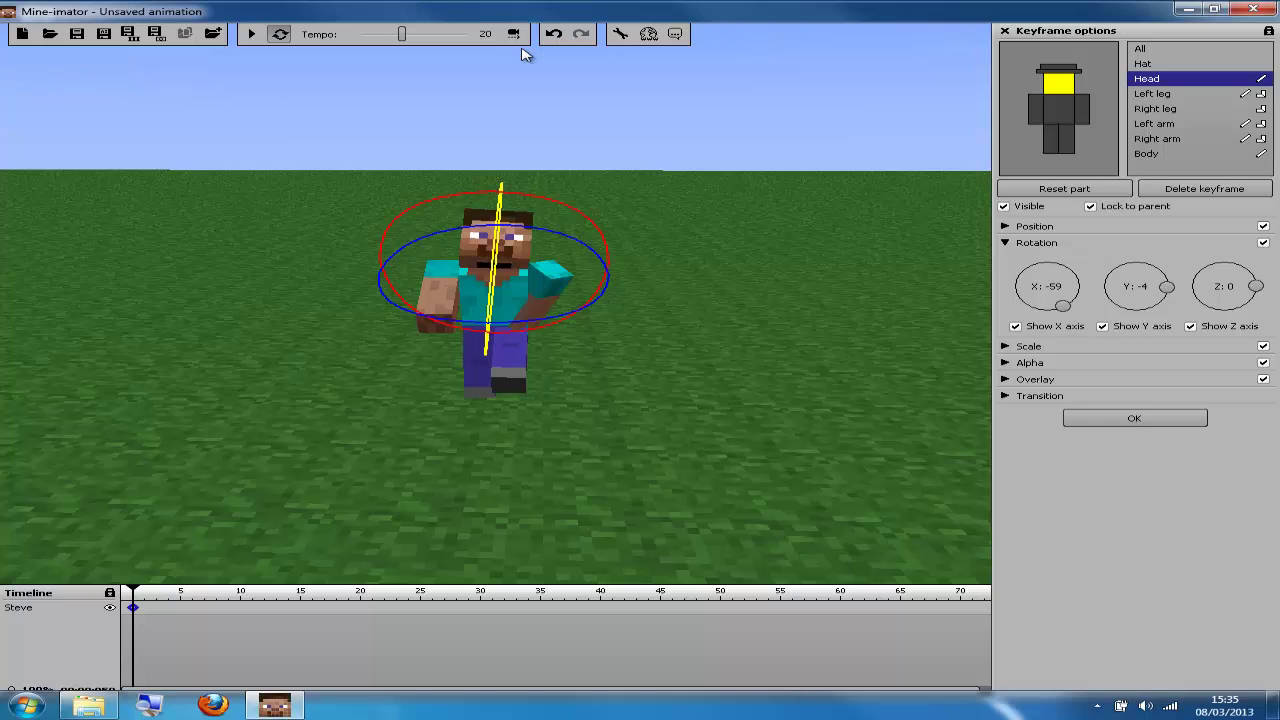
pyautogui.moveTo(1256, 286); pyautogui.dragTo(1254, 281)
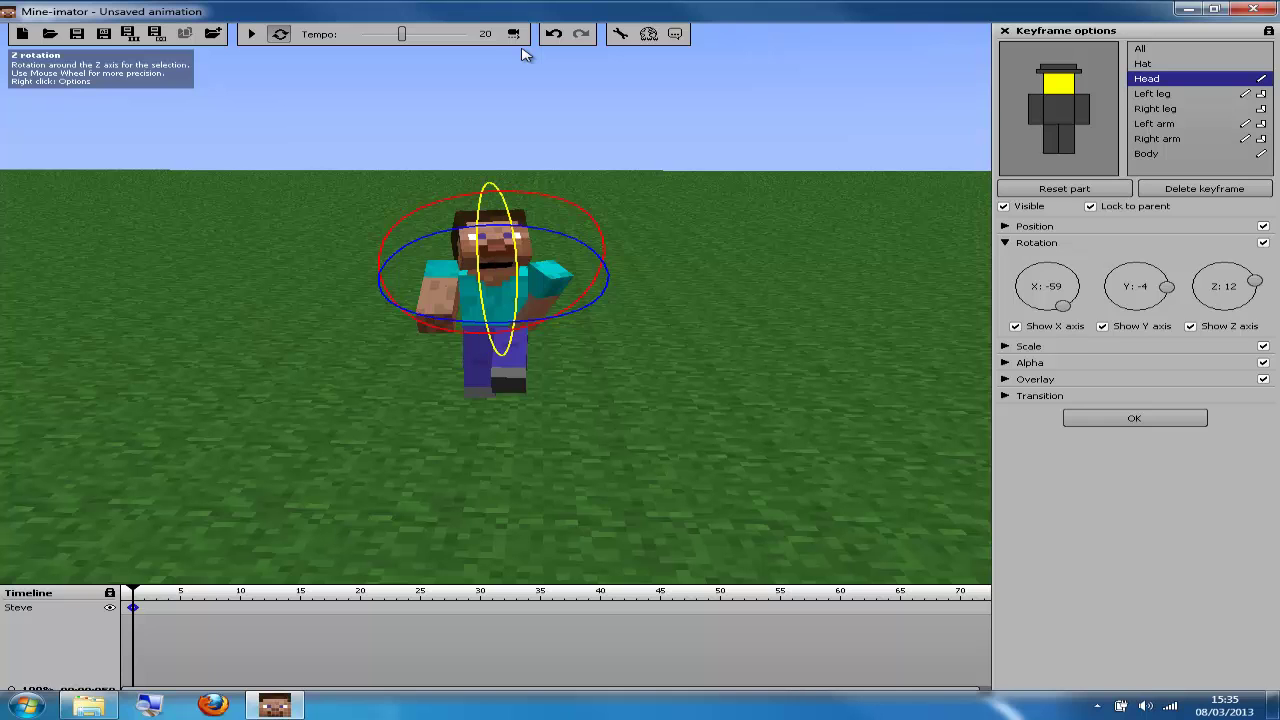
pyautogui.moveTo(1255, 281)
pyautogui.mouseDown()
pyautogui.moveTo(1248, 300)
pyautogui.moveTo(1191, 289)
pyautogui.mouseUp()
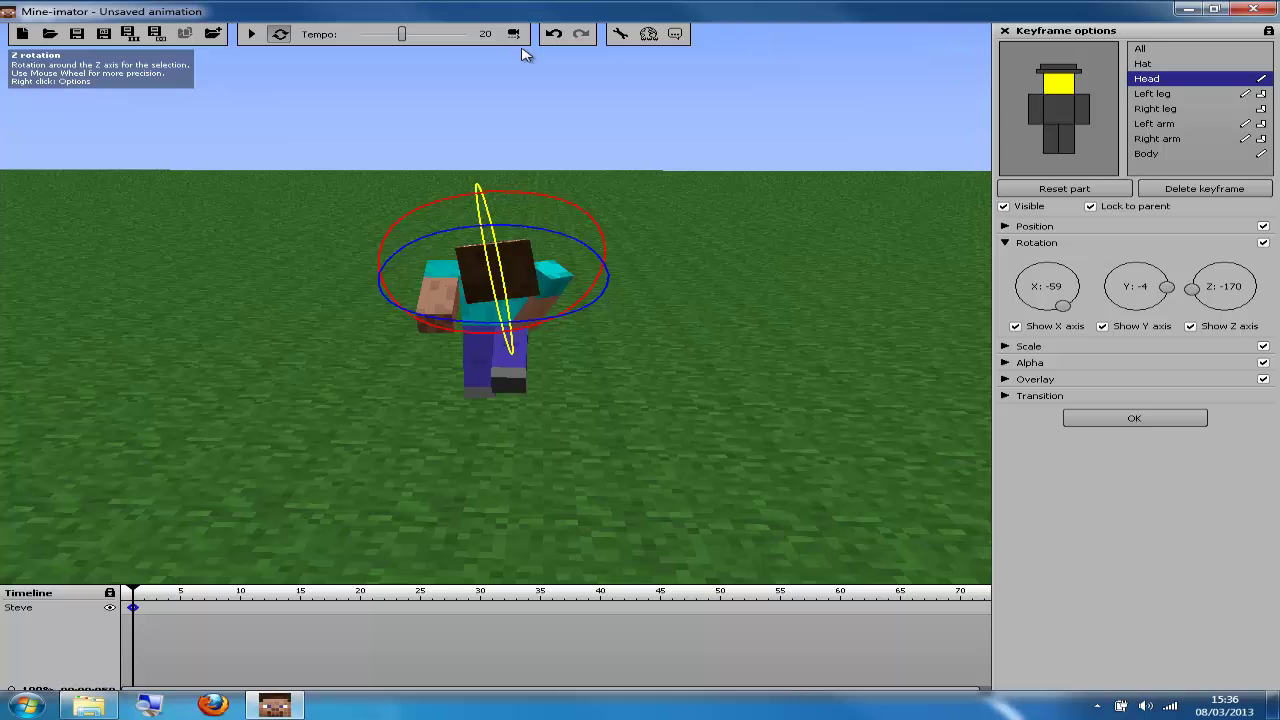
pyautogui.moveTo(1191, 289); pyautogui.dragTo(1193, 292)
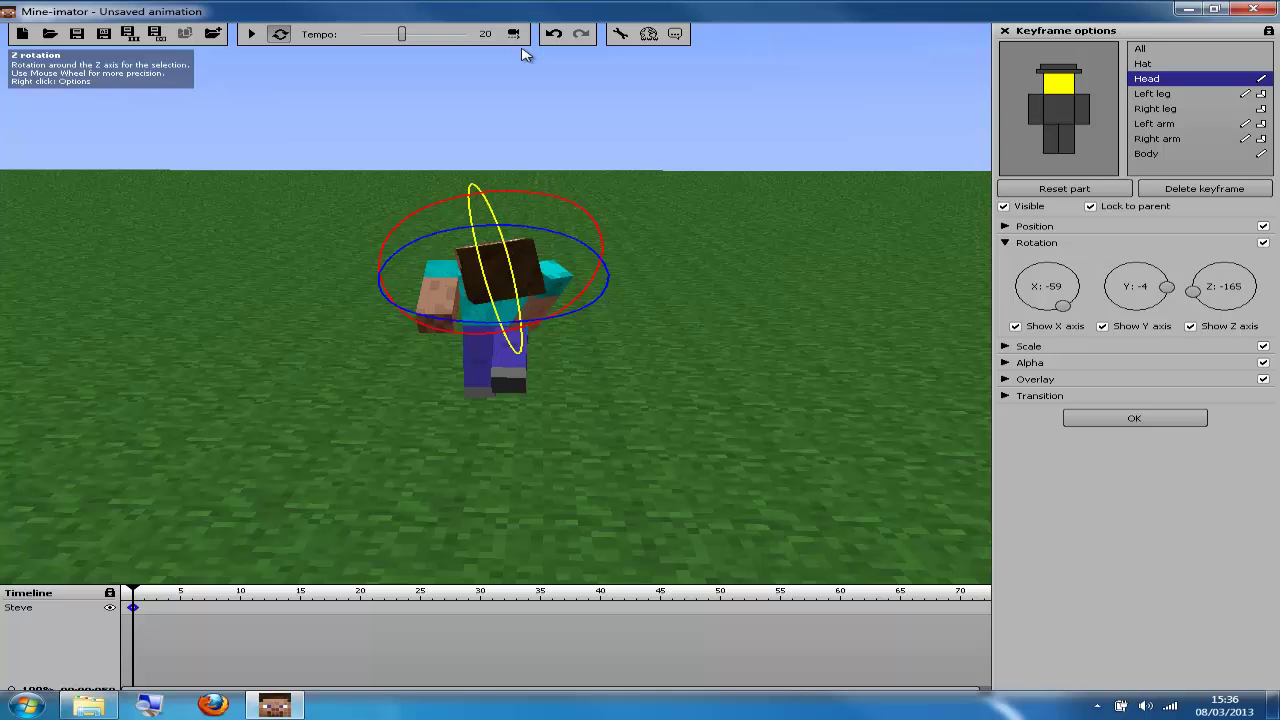
pyautogui.moveTo(1193, 292); pyautogui.dragTo(1246, 300)
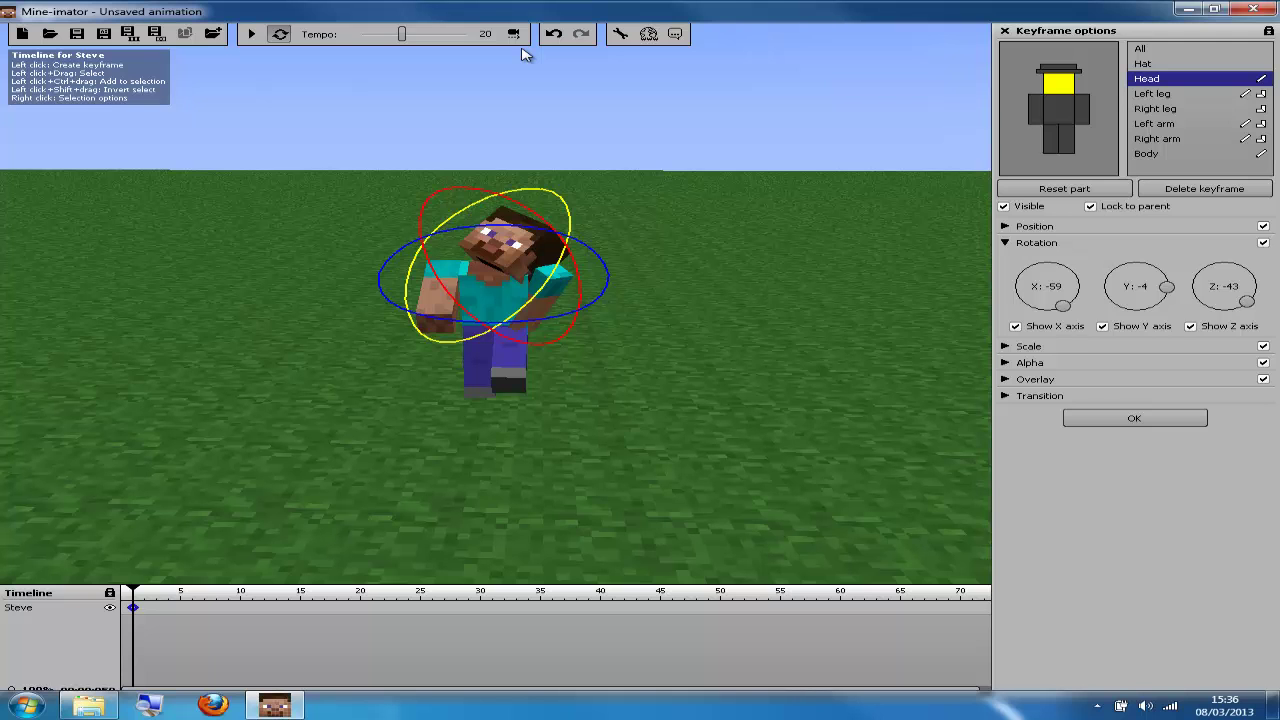
# Add a second keyframe for Steve at frame 13 and deselect it.
pyautogui.click(277, 607)
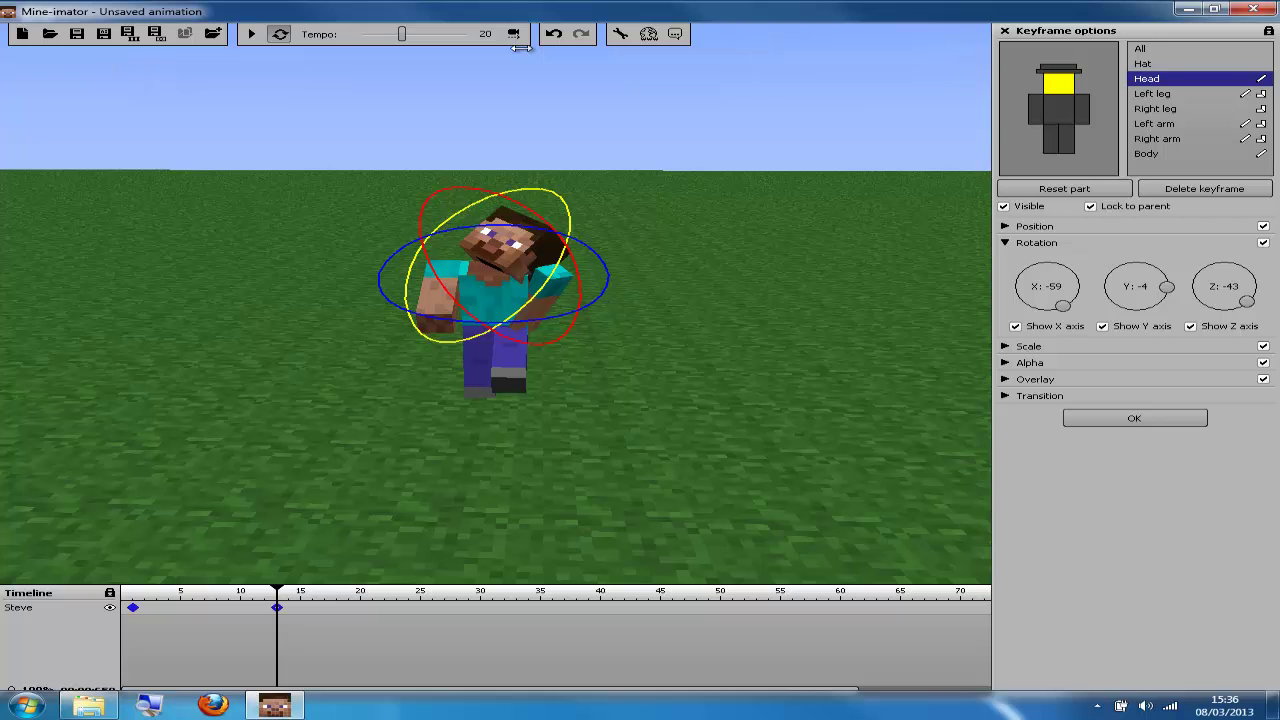
pyautogui.click(523, 53)
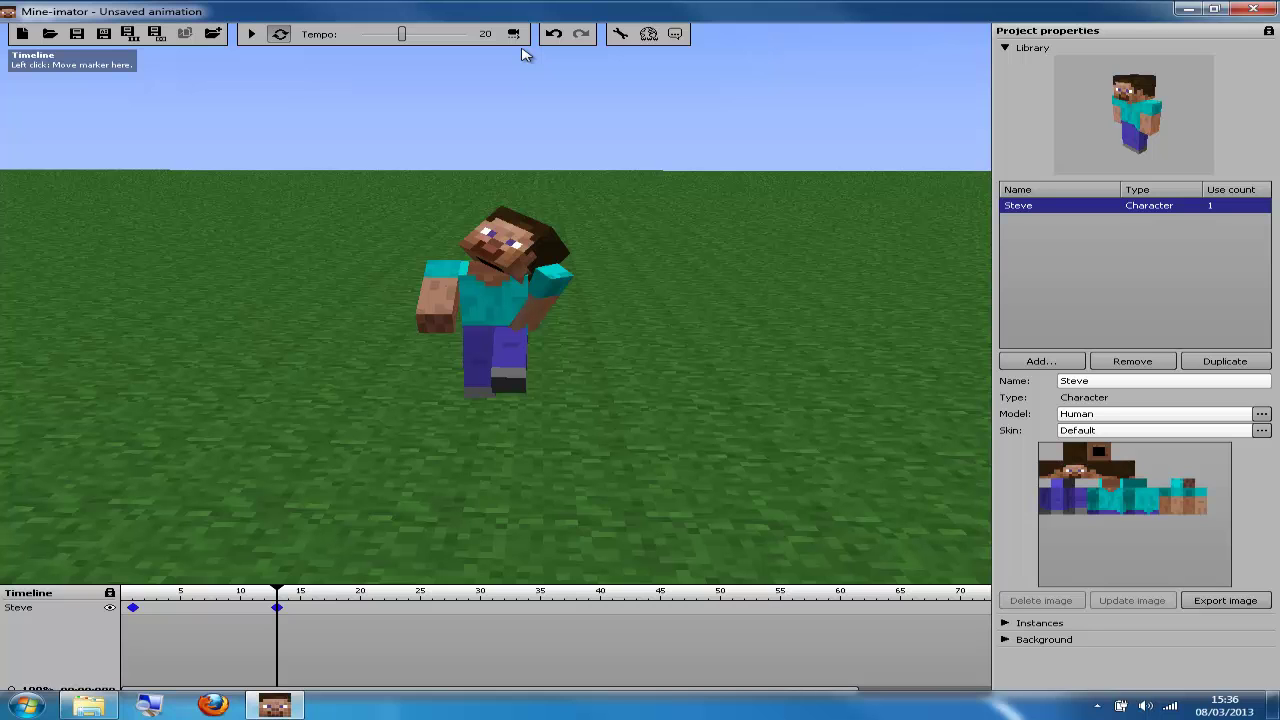
# Return the timeline marker to the start of the animation and hide Steve in the scene.
pyautogui.click(124, 591)
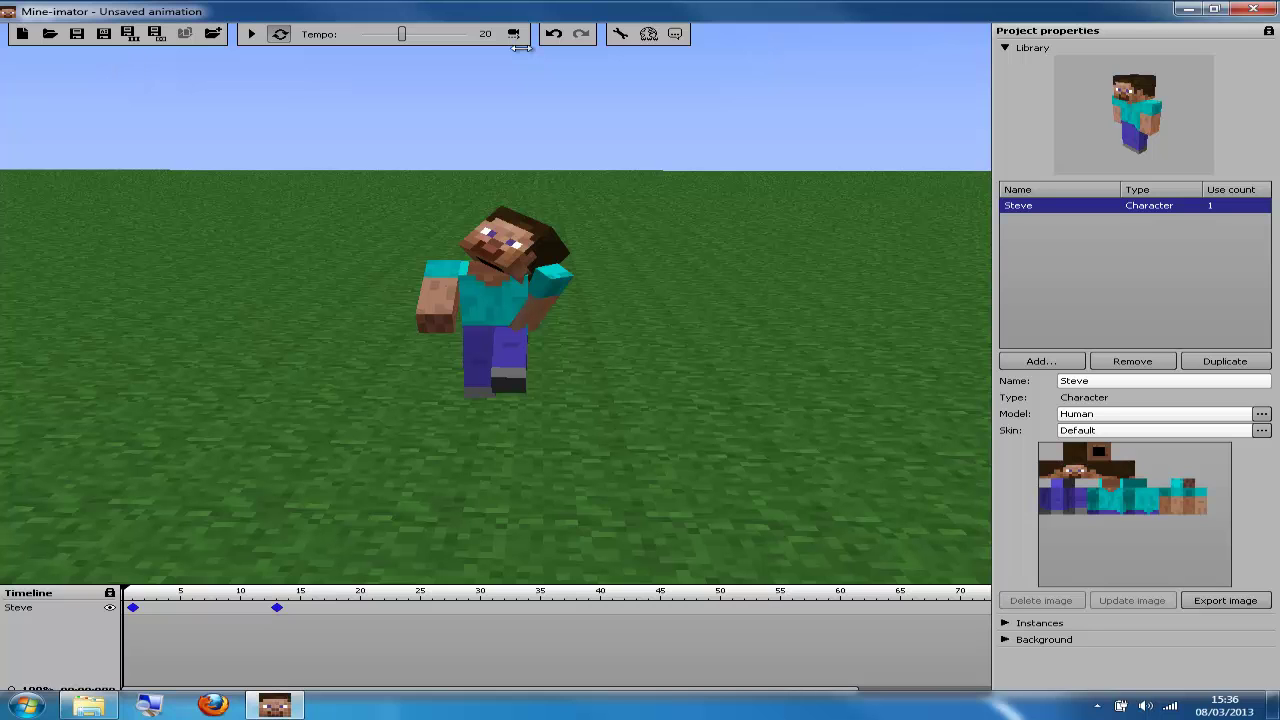
pyautogui.moveTo(124, 591)
pyautogui.mouseDown()
pyautogui.moveTo(193, 591)
pyautogui.moveTo(121, 591)
pyautogui.mouseUp()
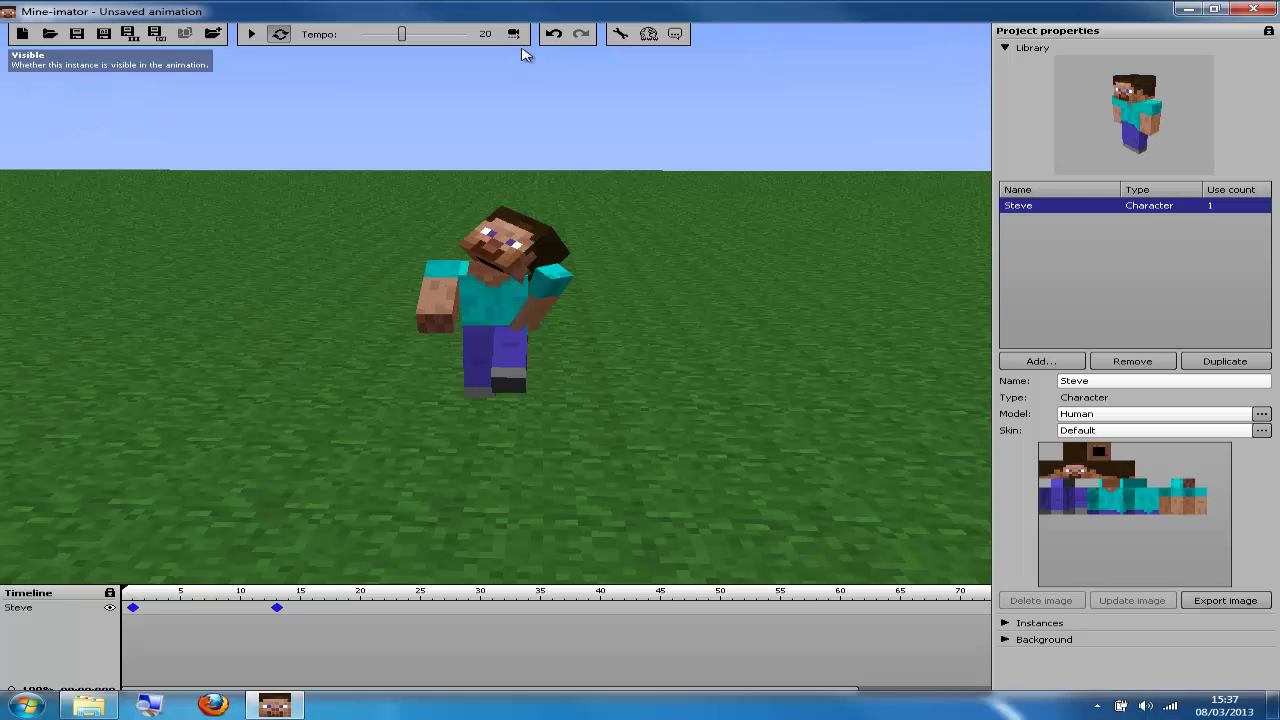
pyautogui.click(110, 607)
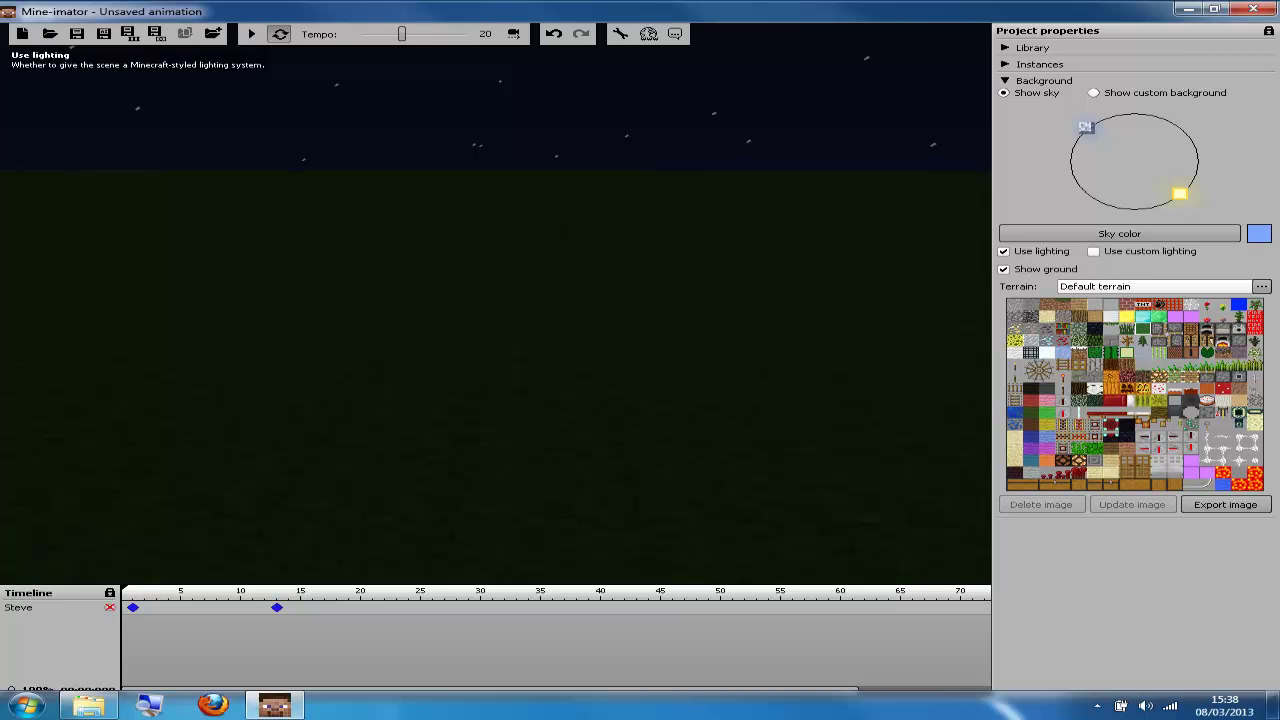
# Enable custom lighting for the background and move the central light in the XY plan close to the light in the +X, +Y quadrant.
pyautogui.click(1094, 251)
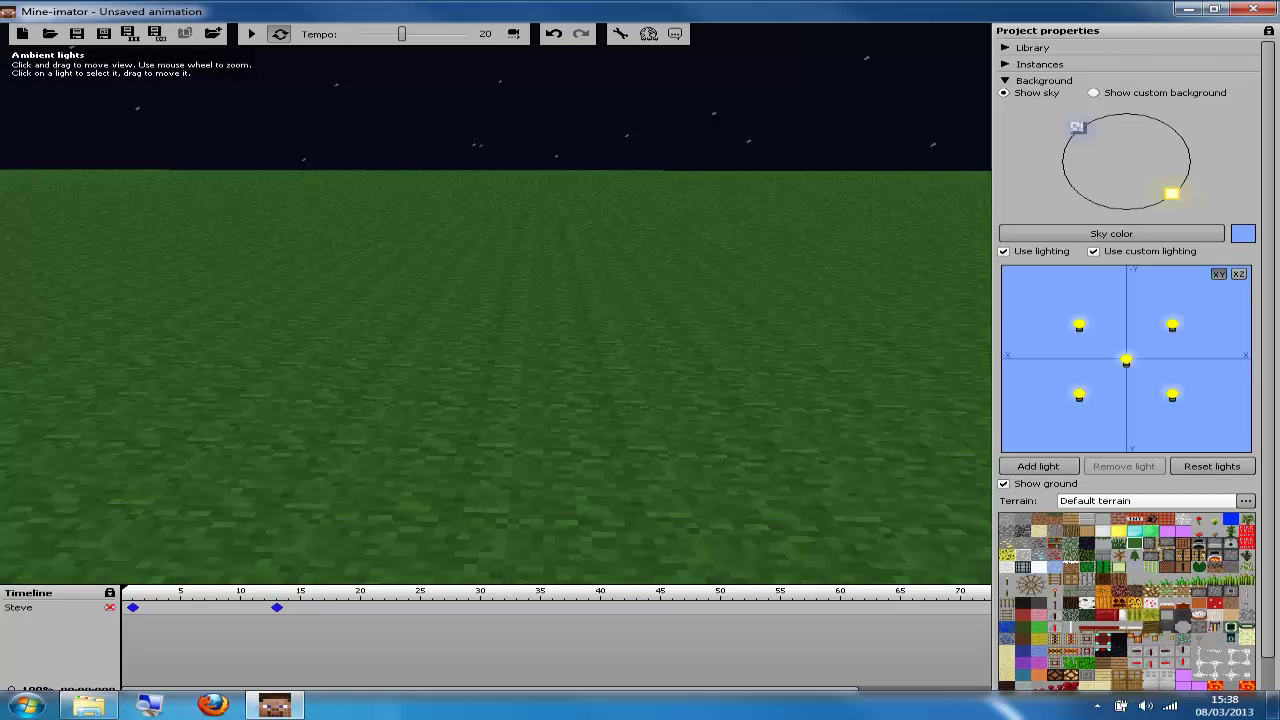
pyautogui.moveTo(1150, 385); pyautogui.dragTo(1130, 346)
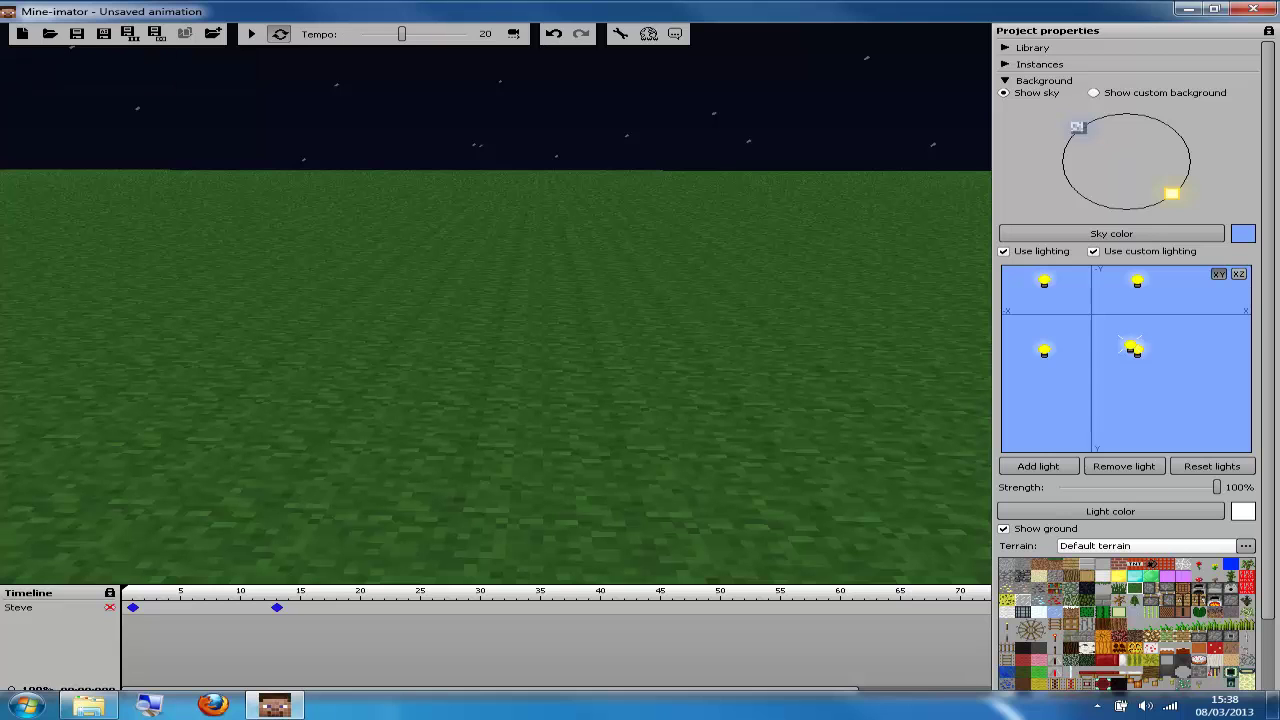
# Choose Default terrain as the image used for the ground.
pyautogui.scroll(-3, 1125, 560)
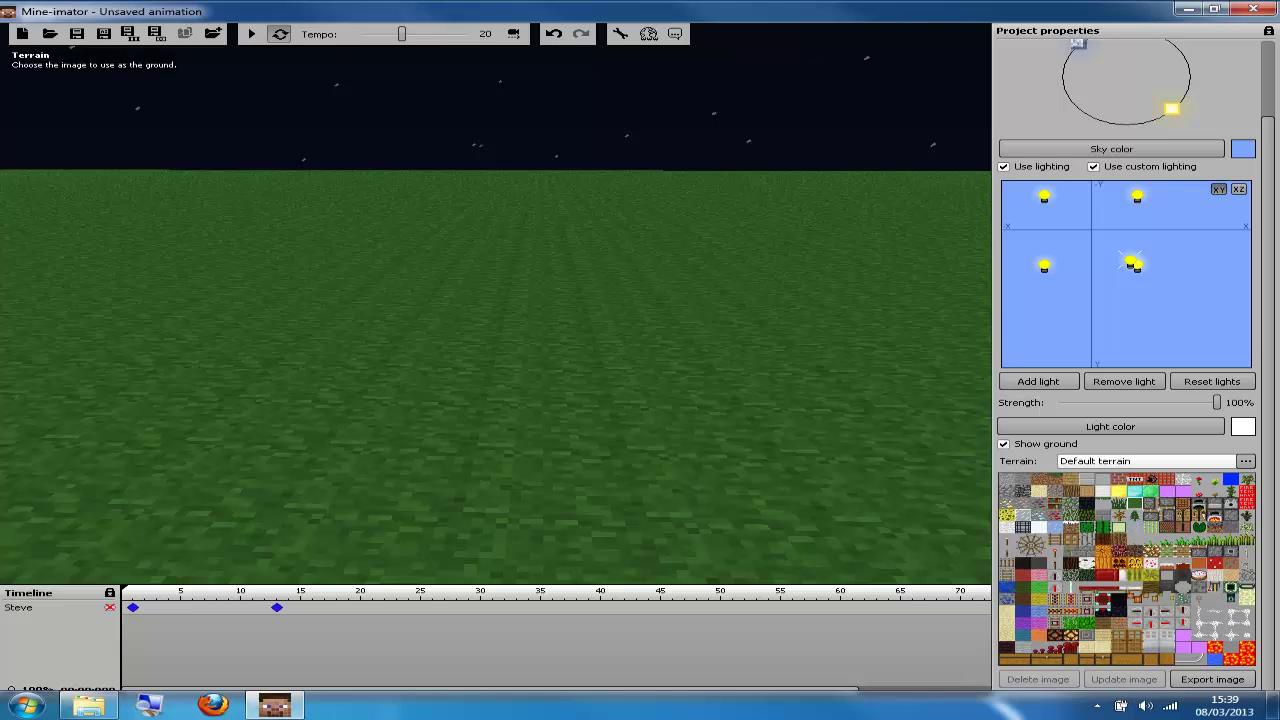
pyautogui.click(1140, 460)
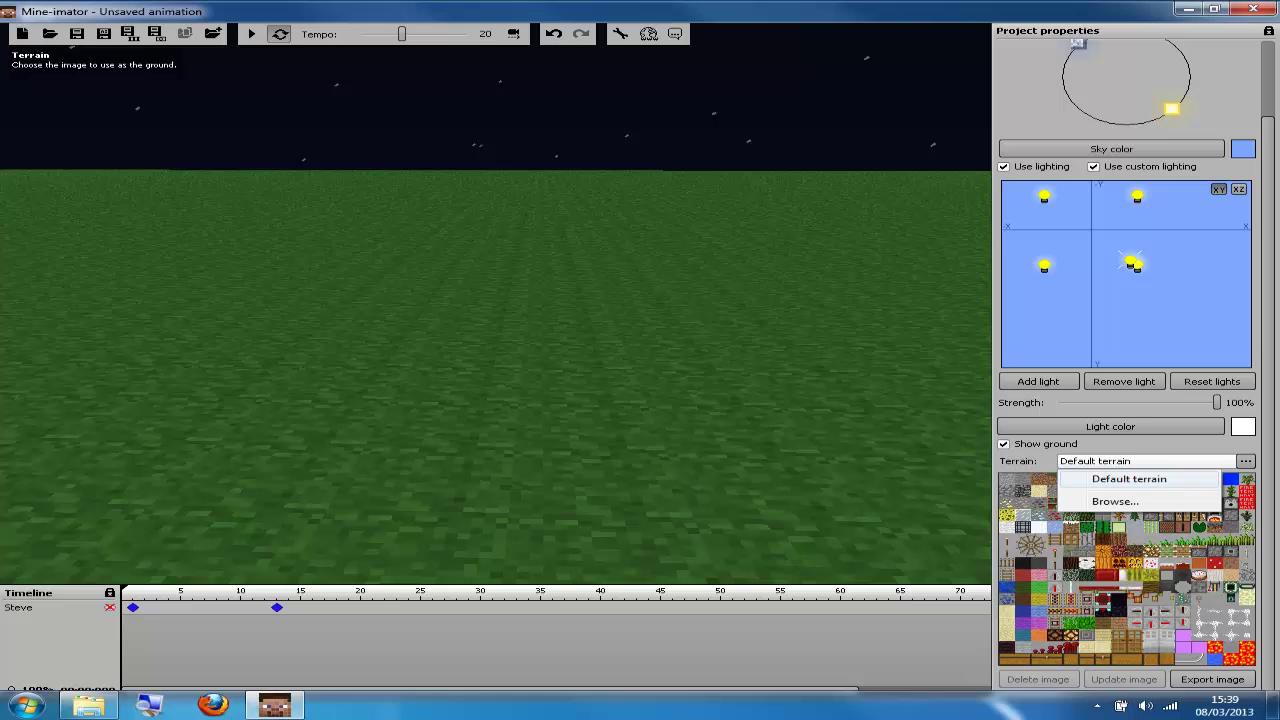
pyautogui.click(1129, 479)
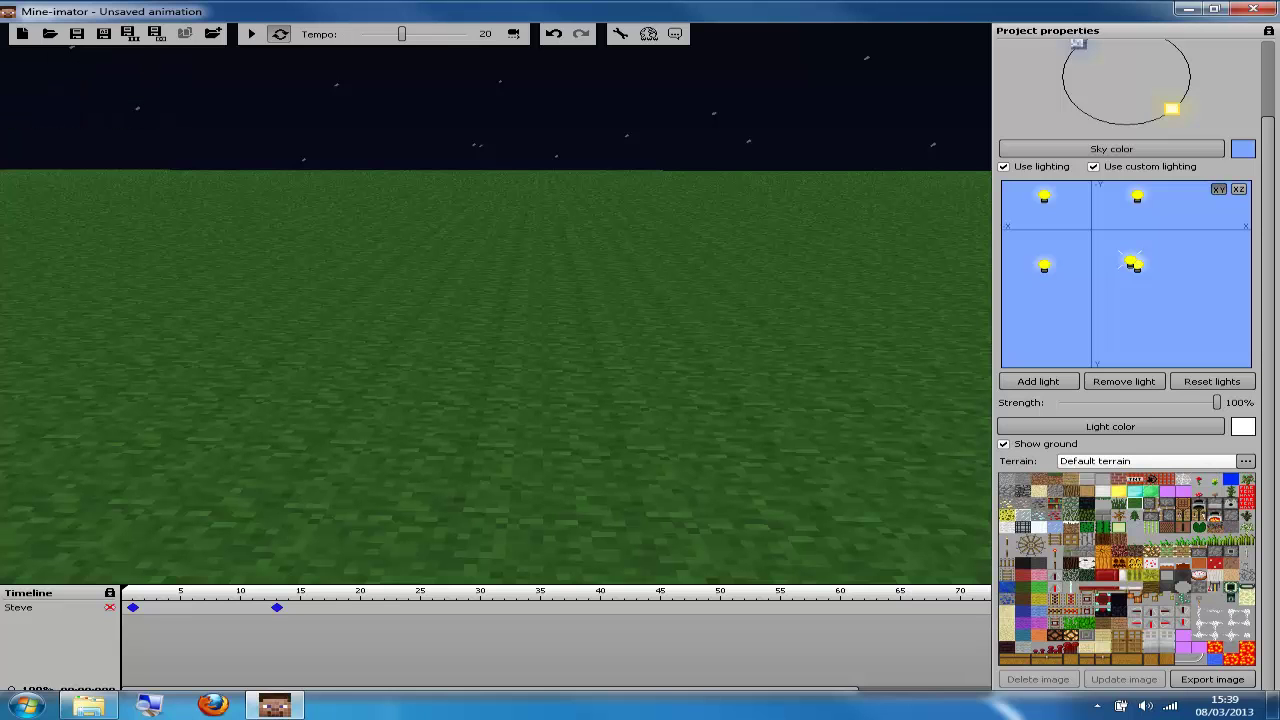